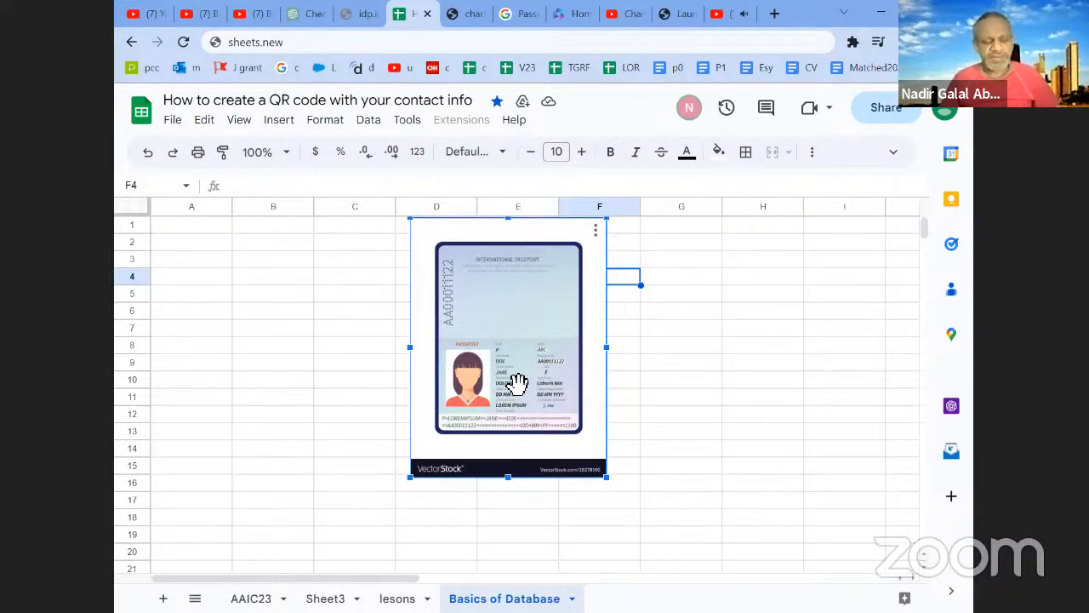
- Enter the row labels Name, DoB and DoIssue Date in cells A2 to A4
left_click(201, 245)
type("Name")
left_click(204, 257)
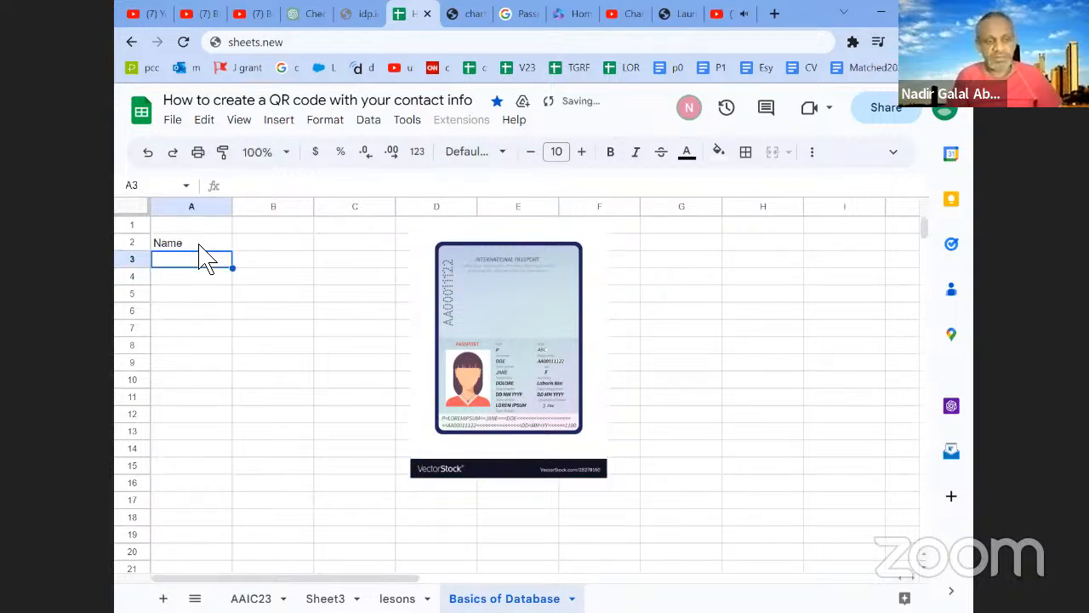
type("DoB")
key("Return")
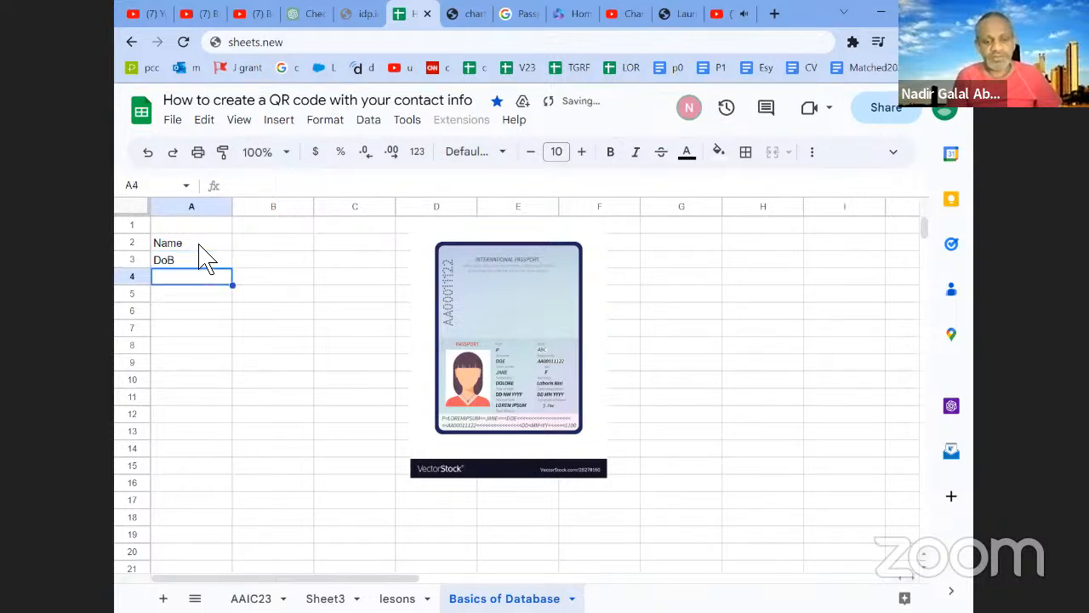
type("DoIssue Date")
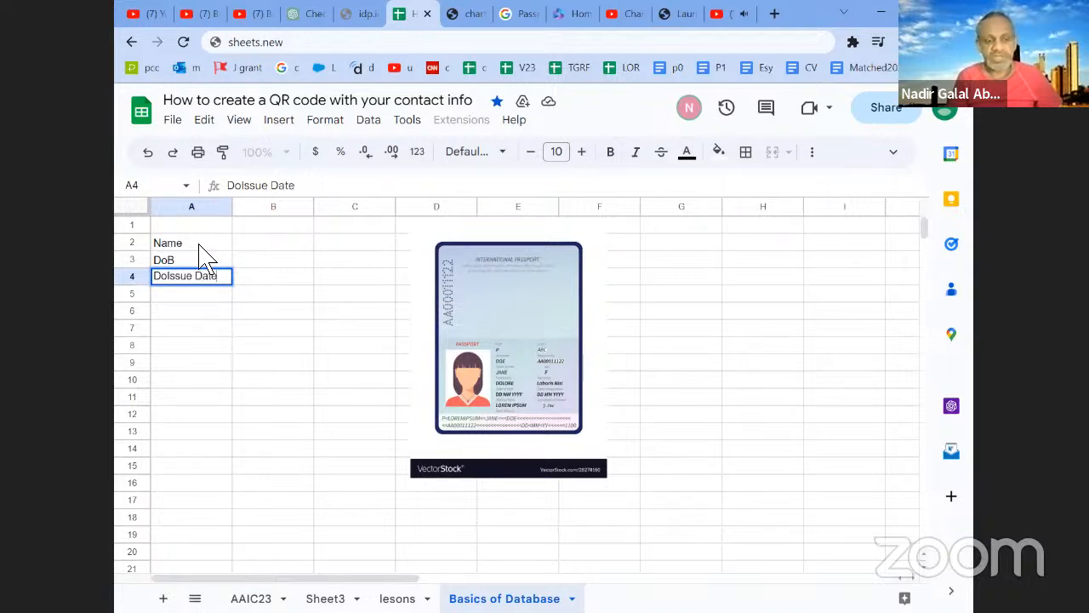
key("Return")
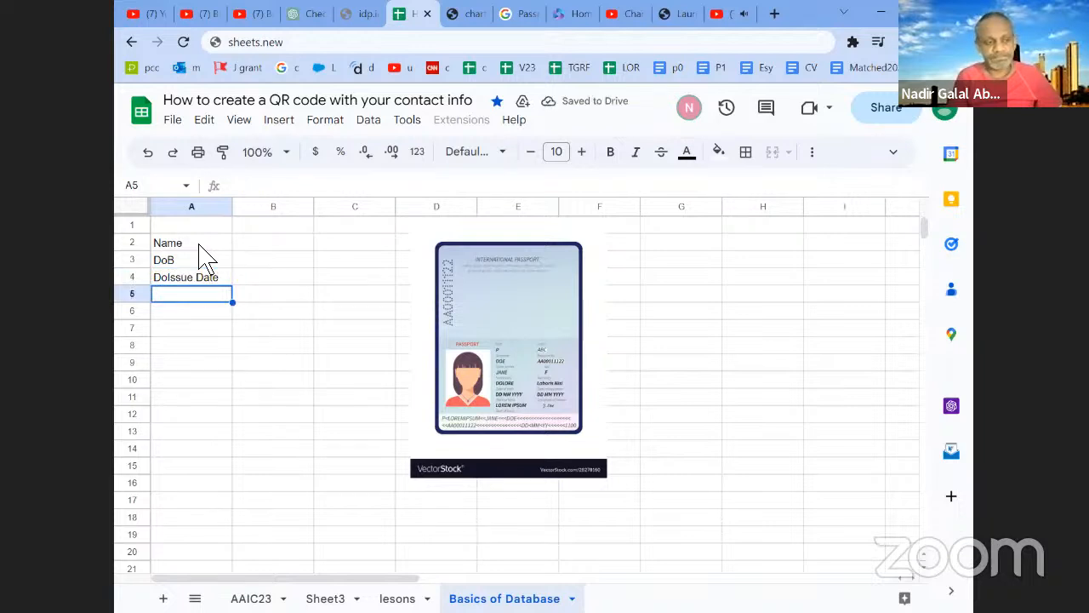
- Add the row labels City, State and Country in cells A5 to A7
type("City")
key("Return")
type("State")
key("Return")
type("Country")
key("Return")
- Add the row label Exp Date in cell A8
type("Exp")
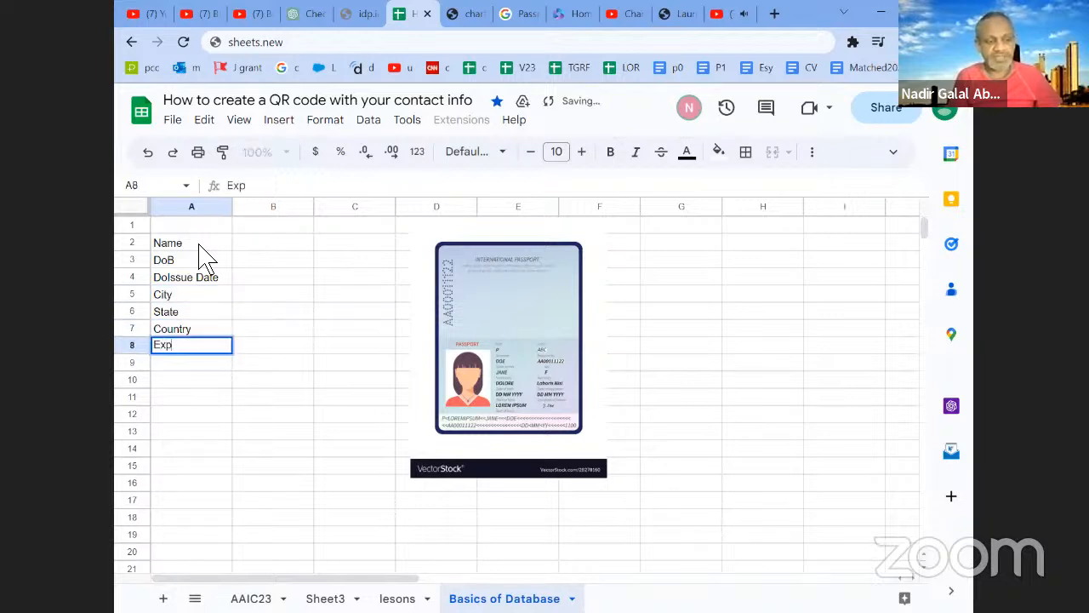
type(" d")
key("BackSpace")
type("Da")
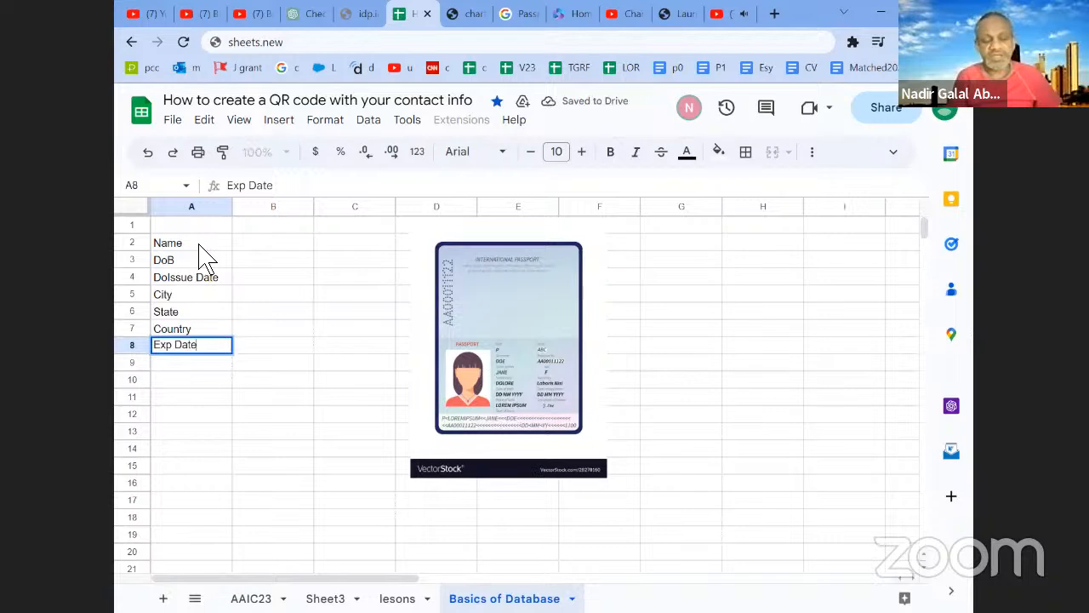
type("te")
key("Return")
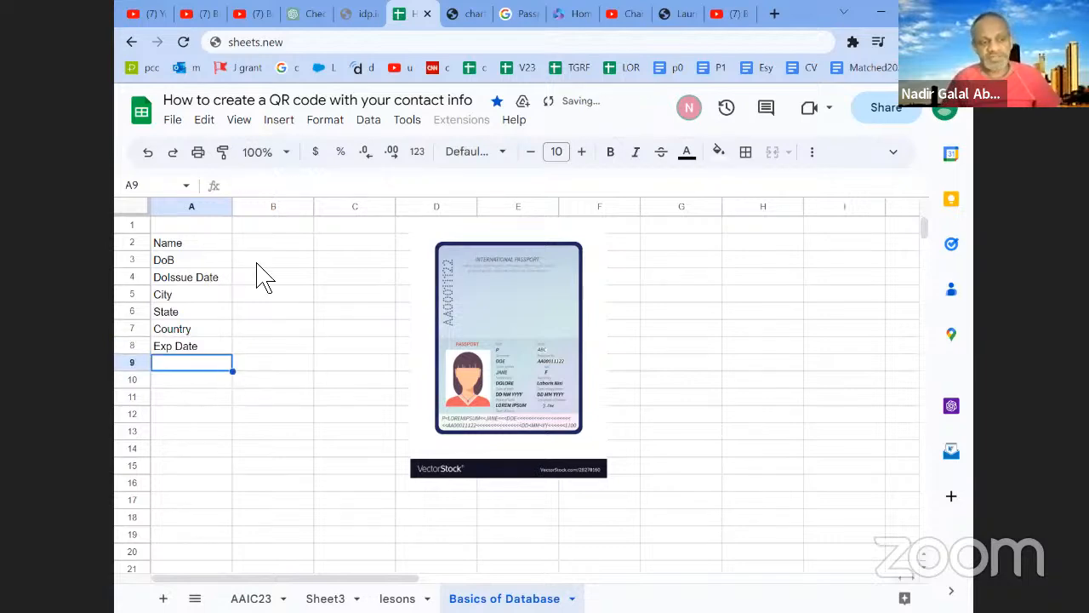
- Enter the column header User 1 in cell B1
left_click_drag(269, 245, 271, 356)
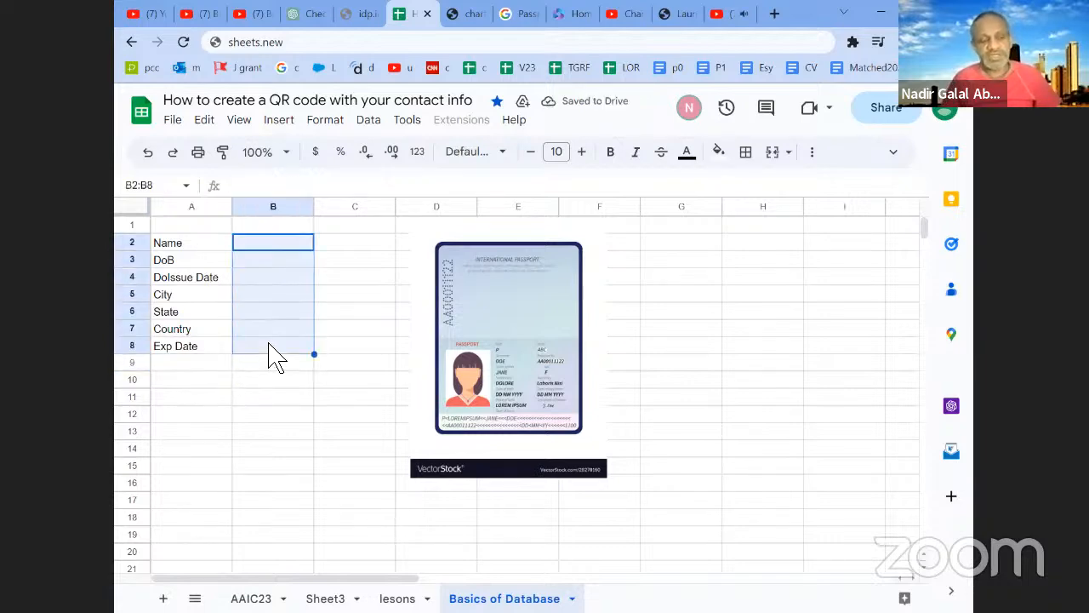
left_click(271, 226)
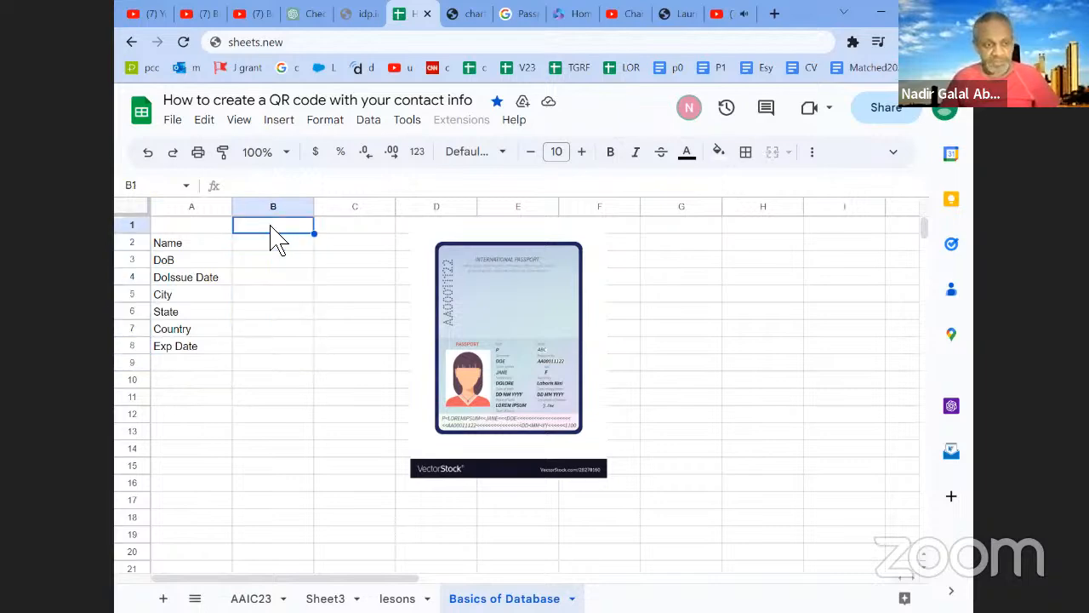
type("User 1")
key("Return")
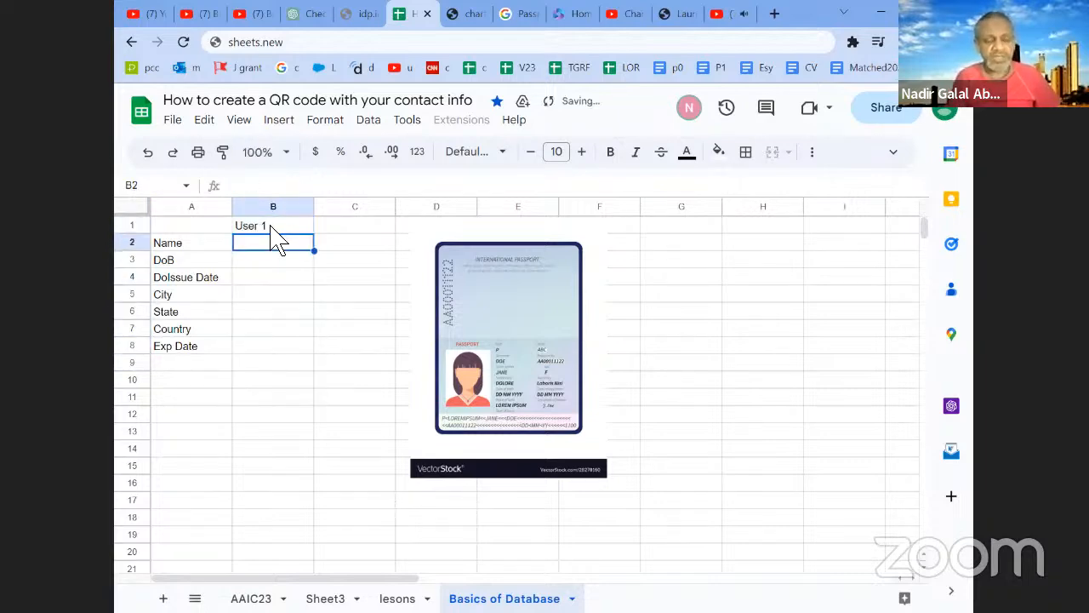
- Fill in User 1's first name in B2 and date of birth in B3
left_click(277, 365, "shift")
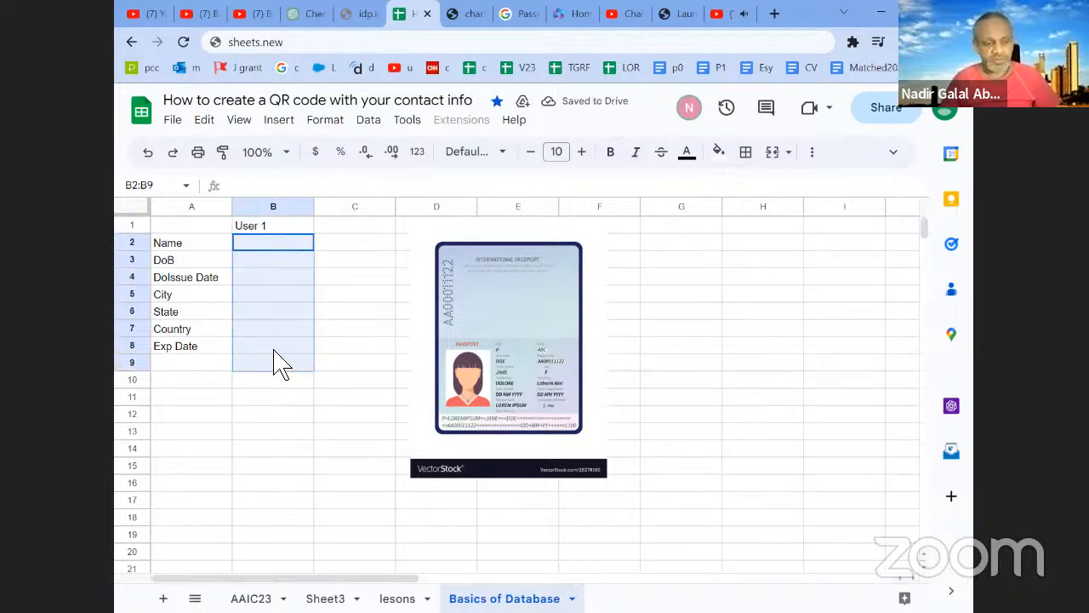
left_click_drag(276, 364, 274, 349)
left_click(296, 247)
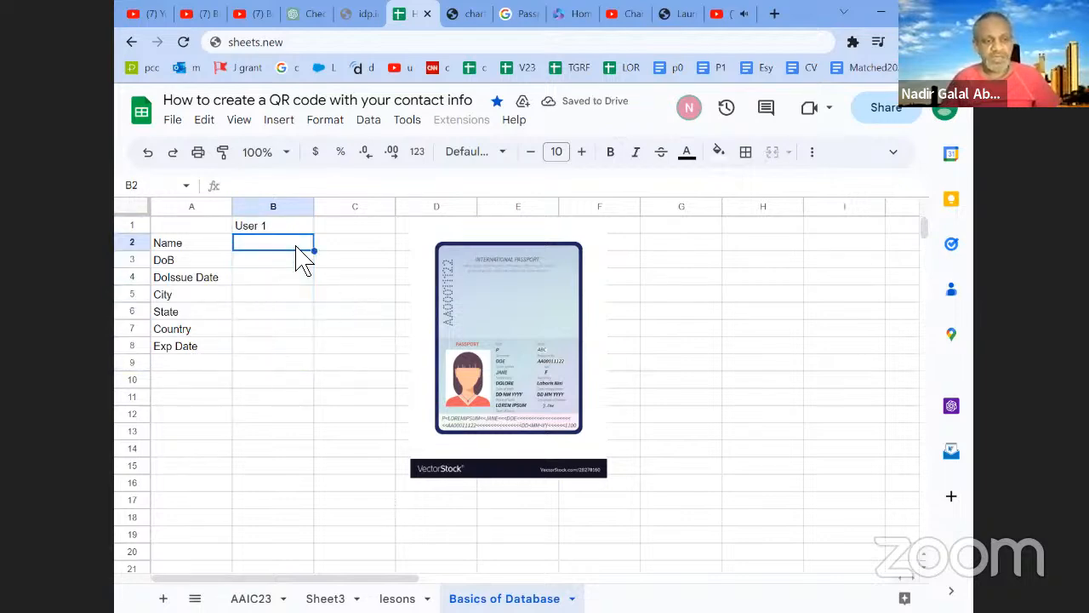
double_click(297, 247)
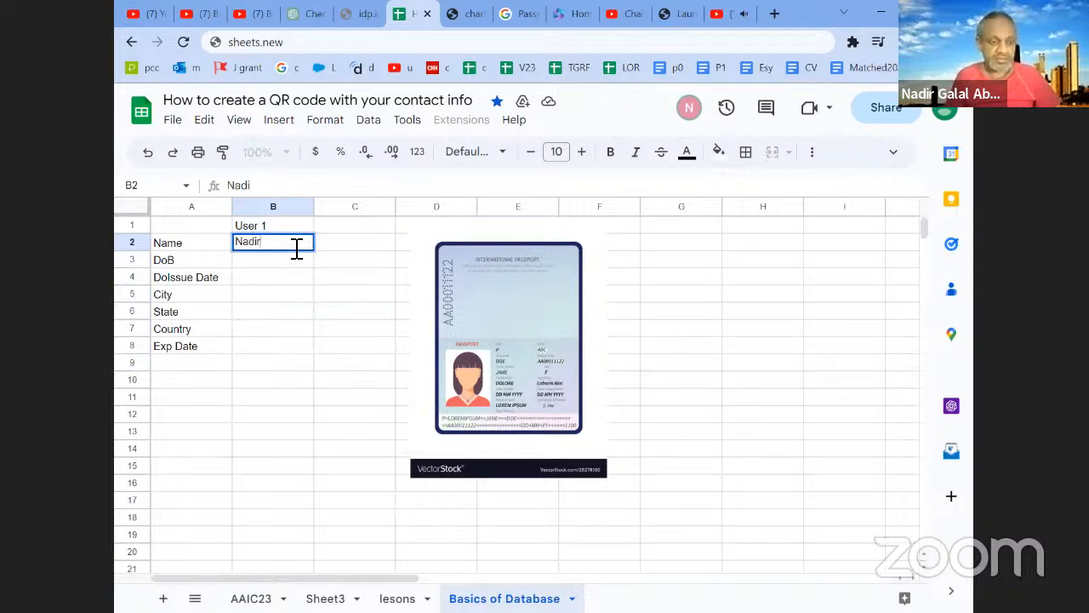
key("Return")
type("1/1/1990")
key("Return")
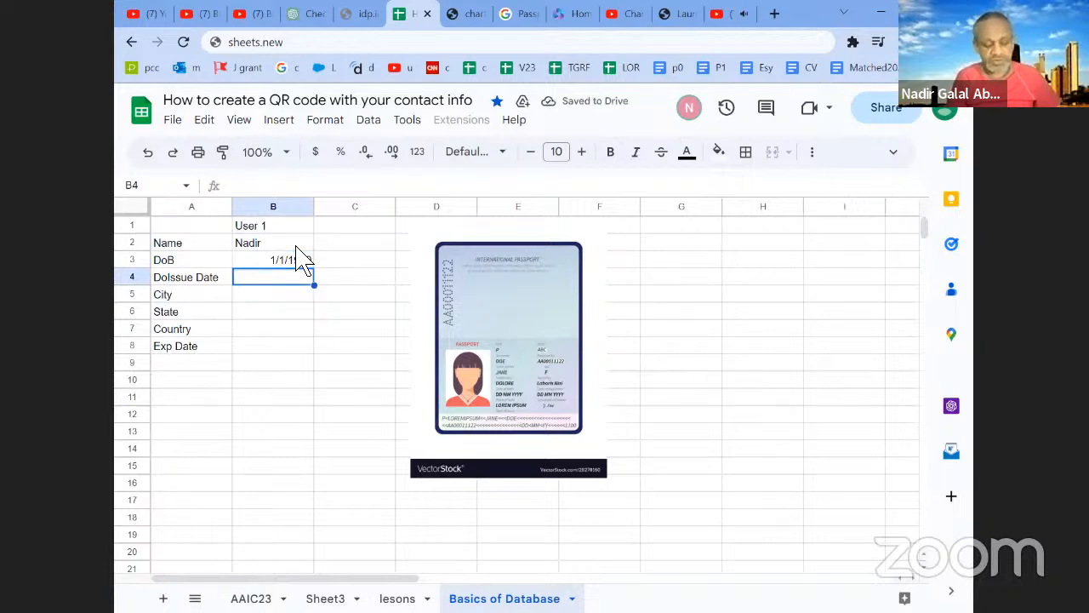
- Fill in User 1's issue date 5/14/2023, city Chicago, state IL and country USA in cells B4 to B7
type("5/14/2023")
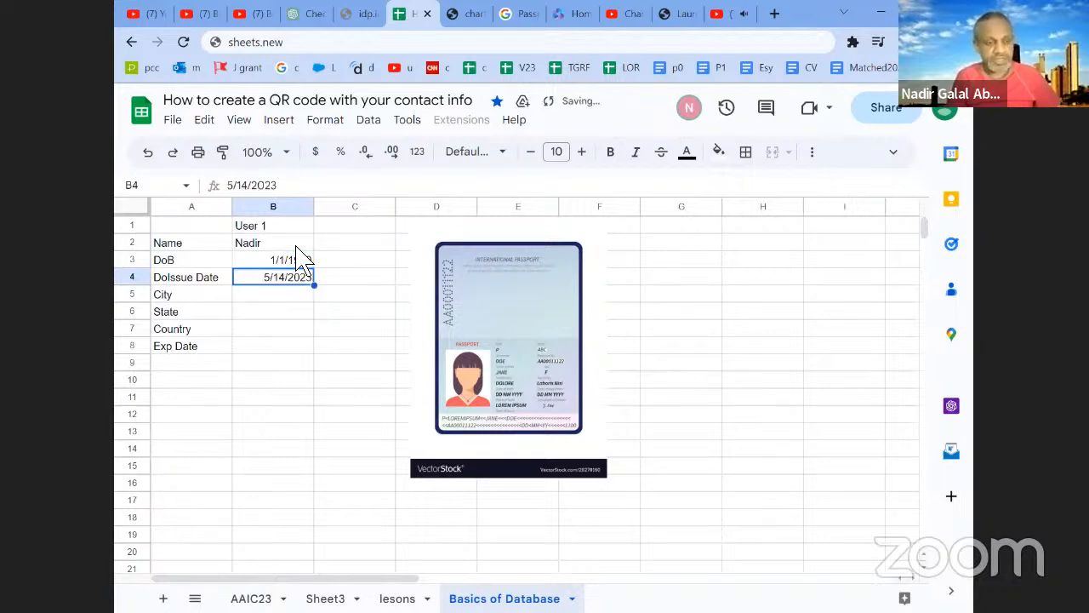
key("Return")
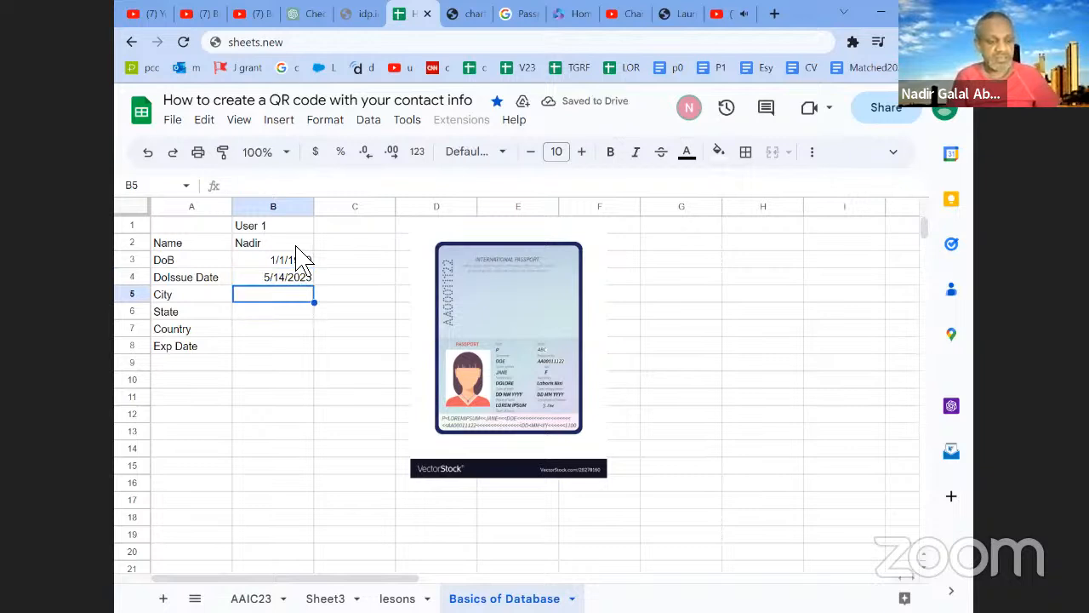
type("Chicago")
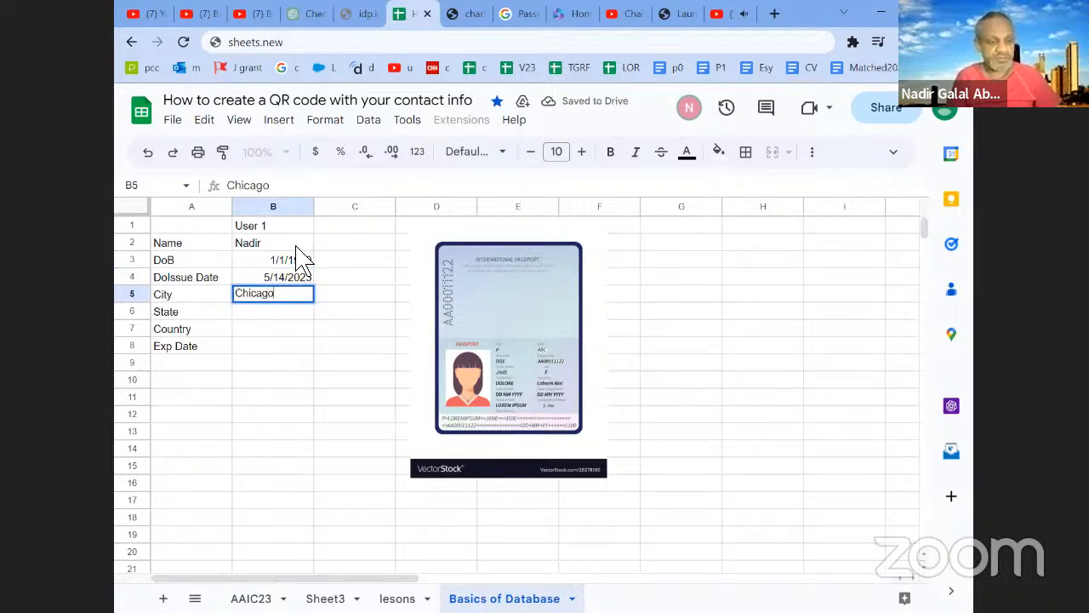
key("Return")
type("IL")
key("Return")
type("USA")
key("Return")
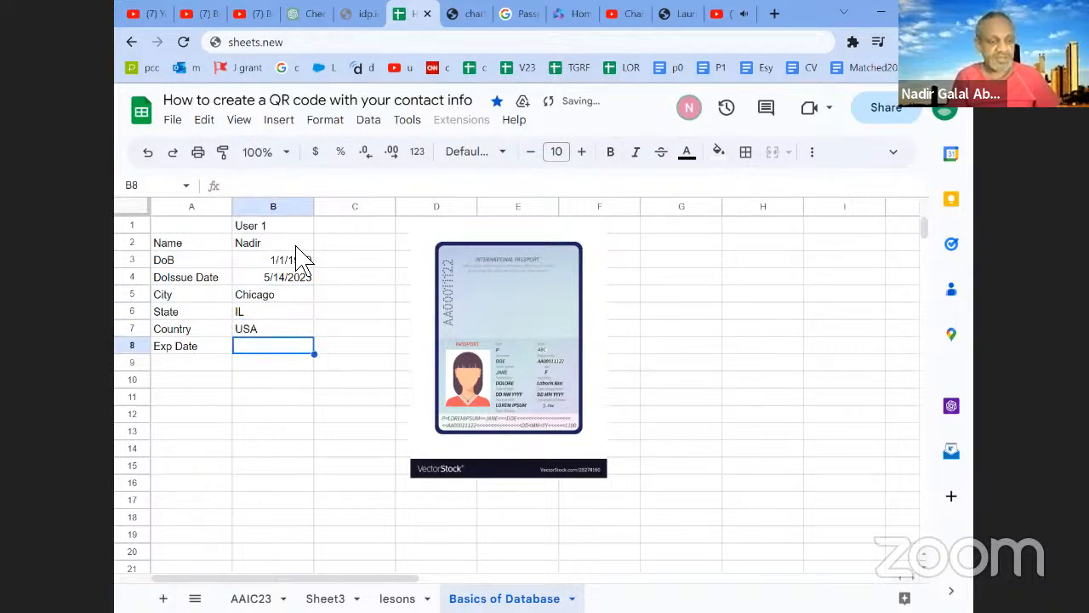
- Copy User 1's issue date into the Exp Date cell B8 and change it to 5/14/2033
left_click(295, 282)
key("ctrl+c")
left_click(303, 355)
key("ctrl+v")
left_click_drag(277, 186, 267, 185)
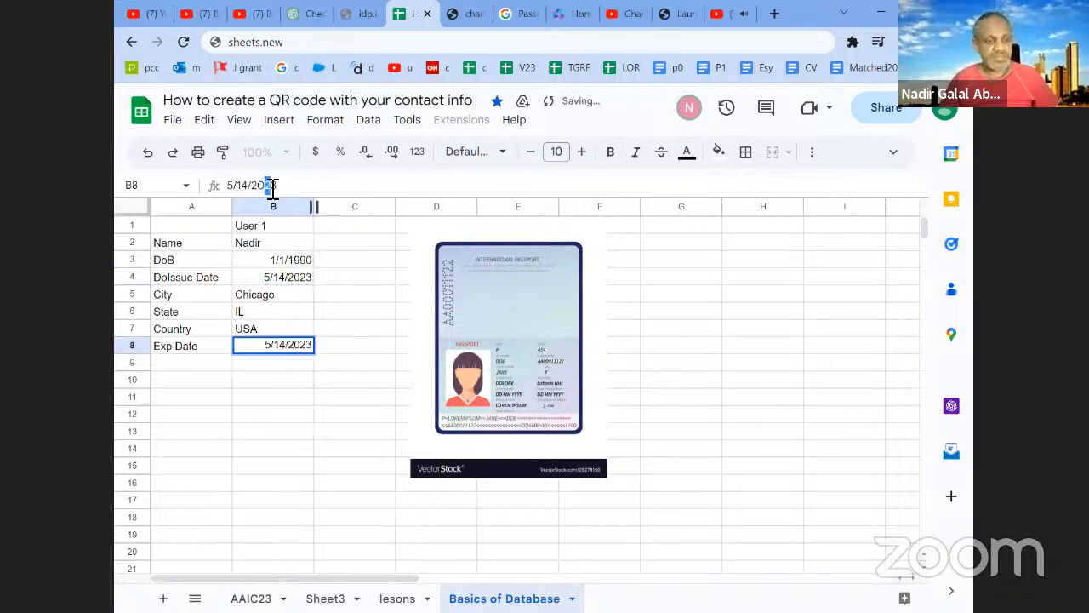
type("3")
key("Return")
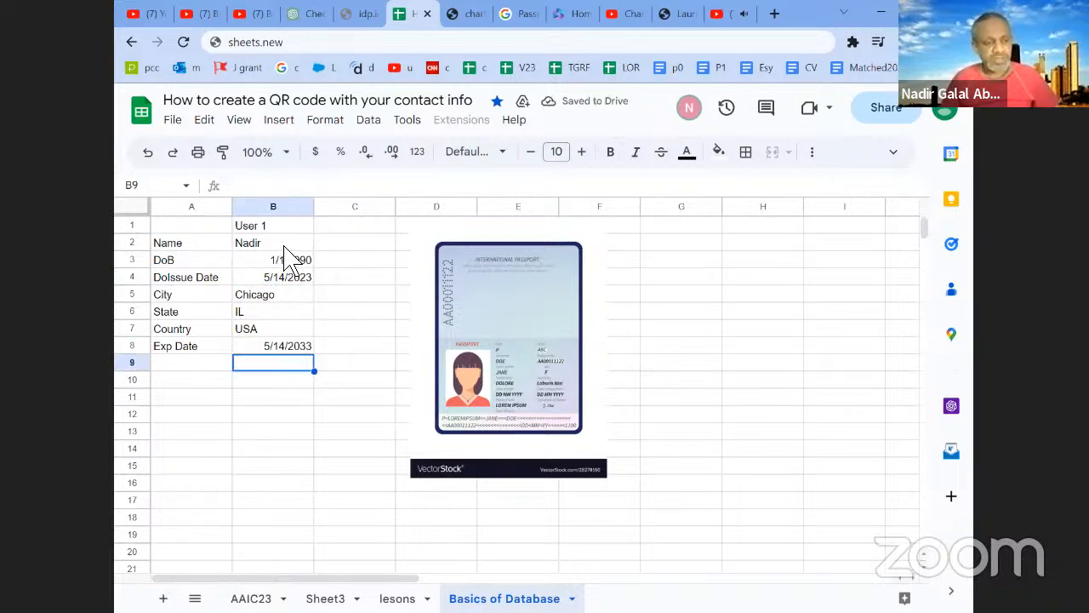
- Fill User 1's data cells B2:B8 with light orange
left_click_drag(289, 244, 289, 356)
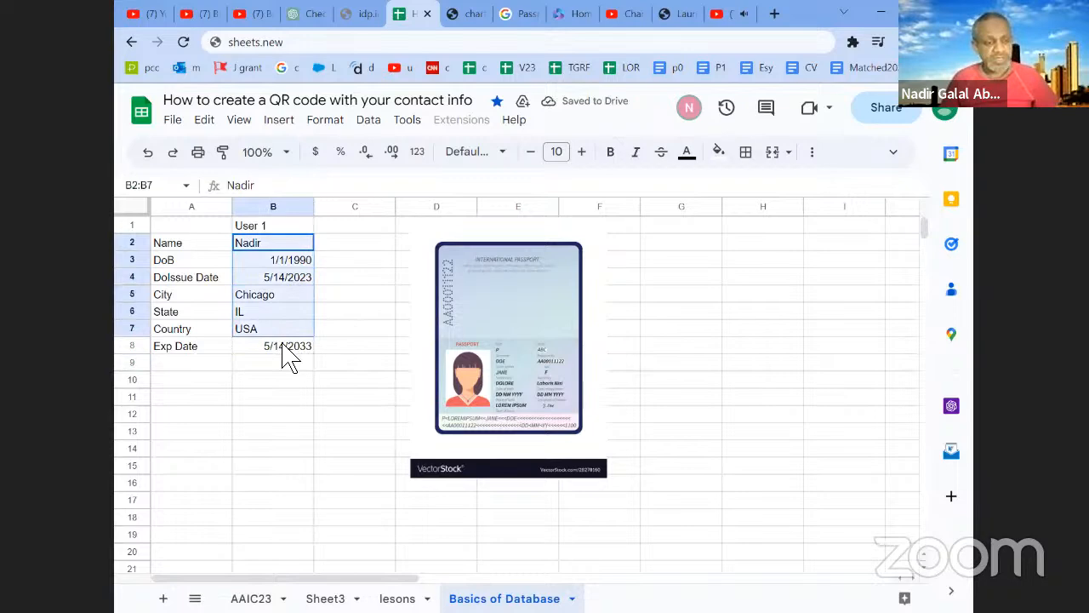
left_click(719, 153)
left_click(763, 257)
left_click(359, 316)
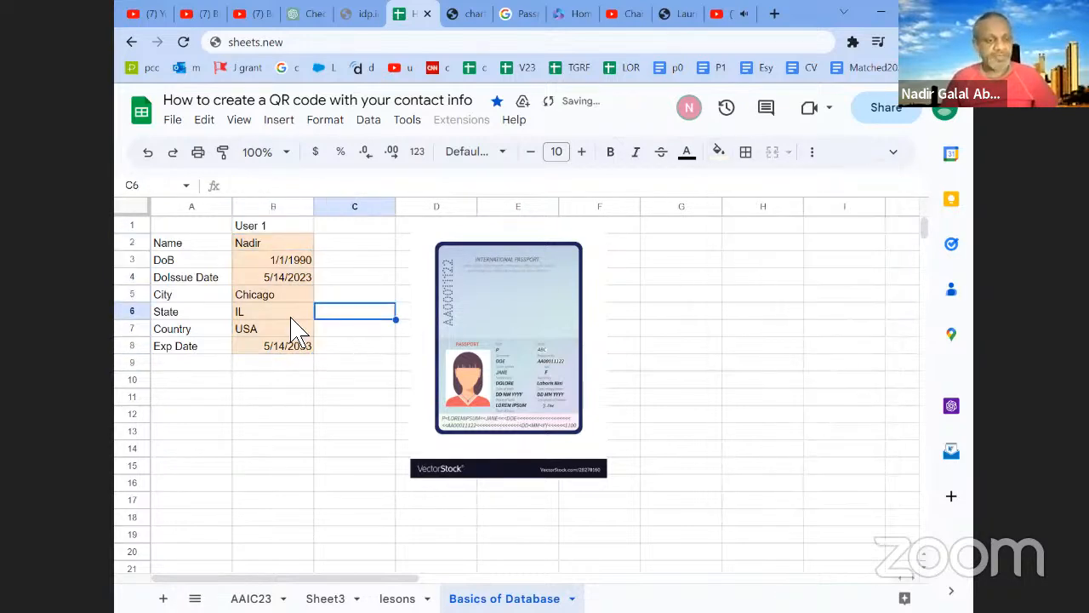
left_click(276, 226)
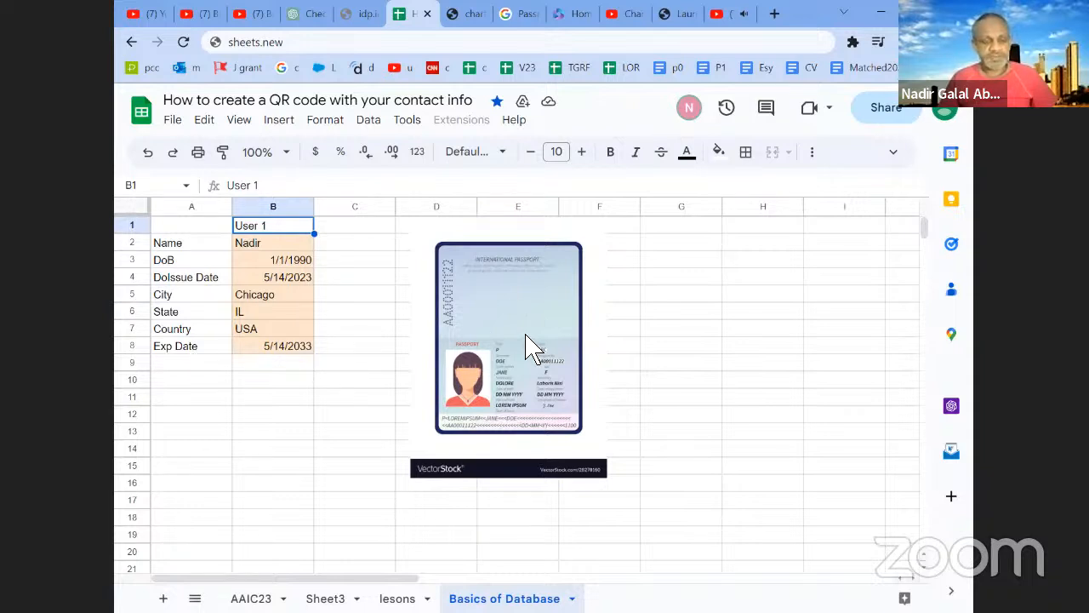
left_click_drag(308, 245, 309, 357)
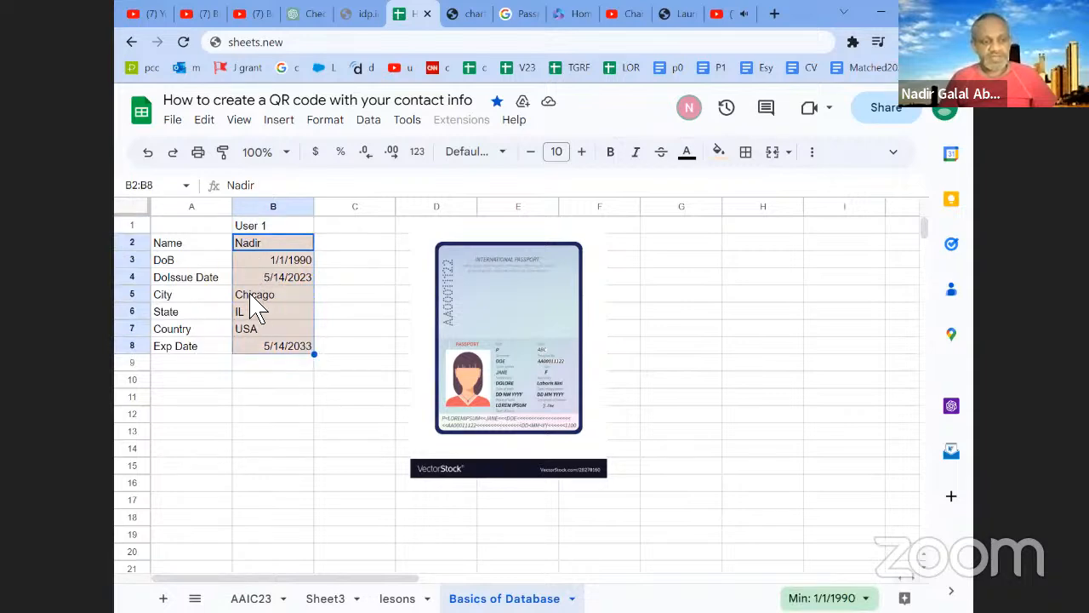
left_click(307, 231)
left_click_drag(319, 239, 352, 262)
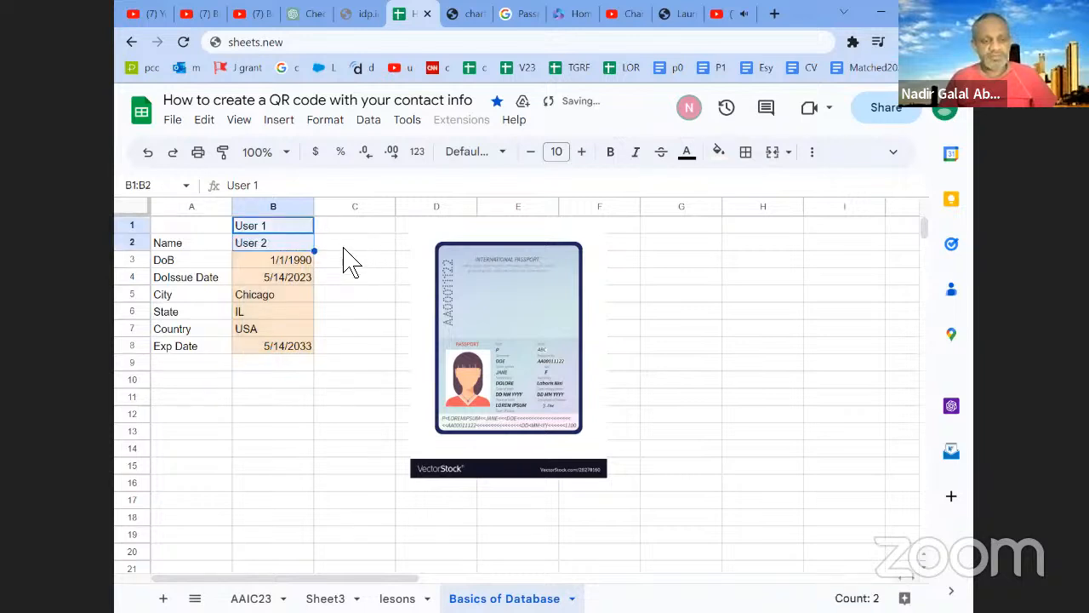
key("ctrl+z")
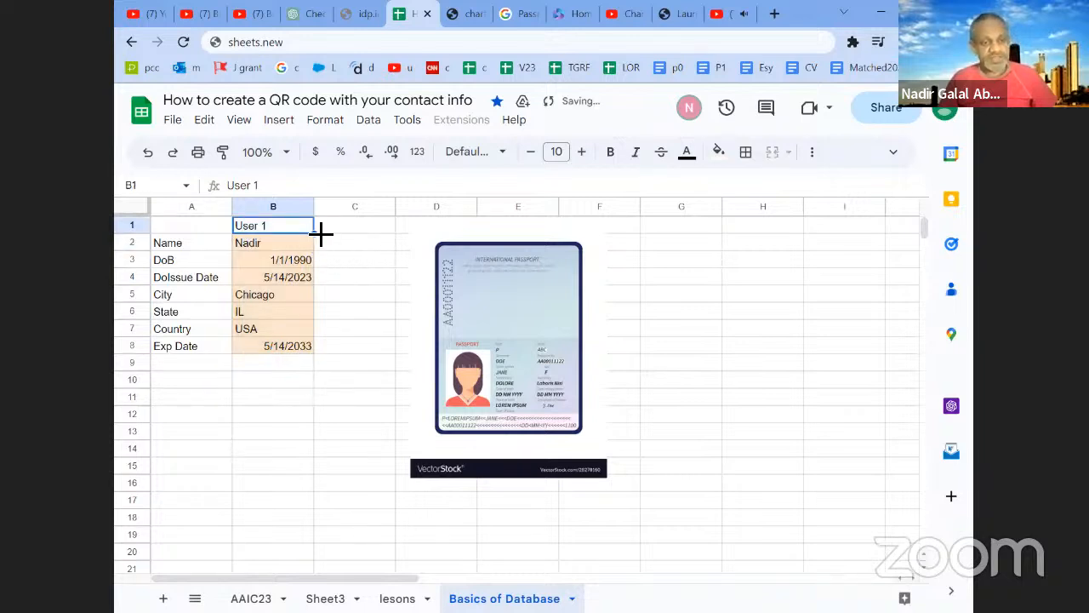
- Extend the User 1 header series to User 2 in C1 and fill C2:C8 with light orange
left_click_drag(358, 239, 360, 235)
left_click(359, 230)
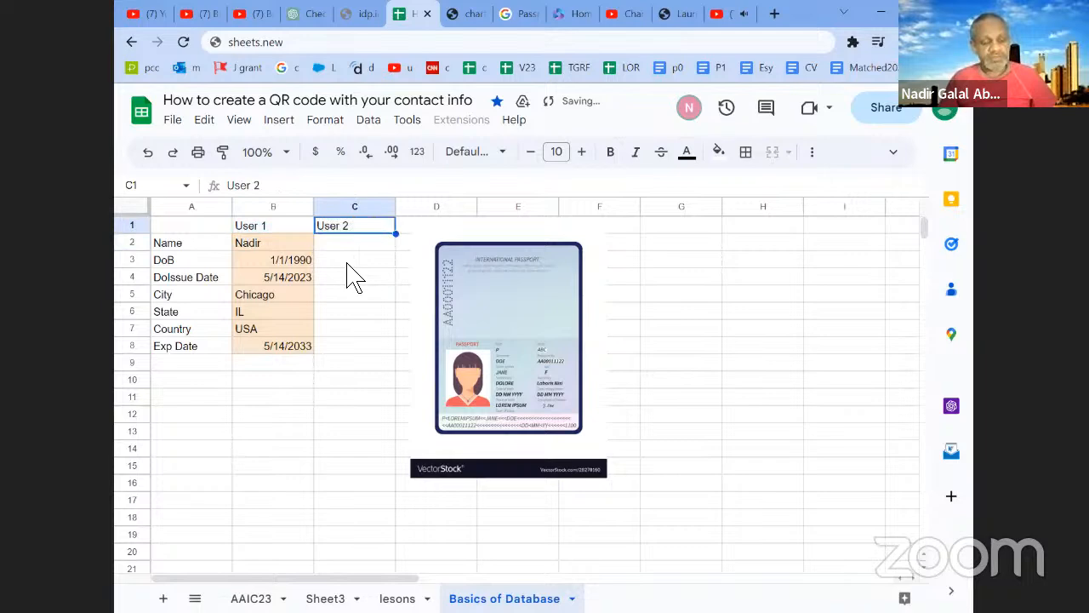
left_click_drag(352, 242, 351, 360)
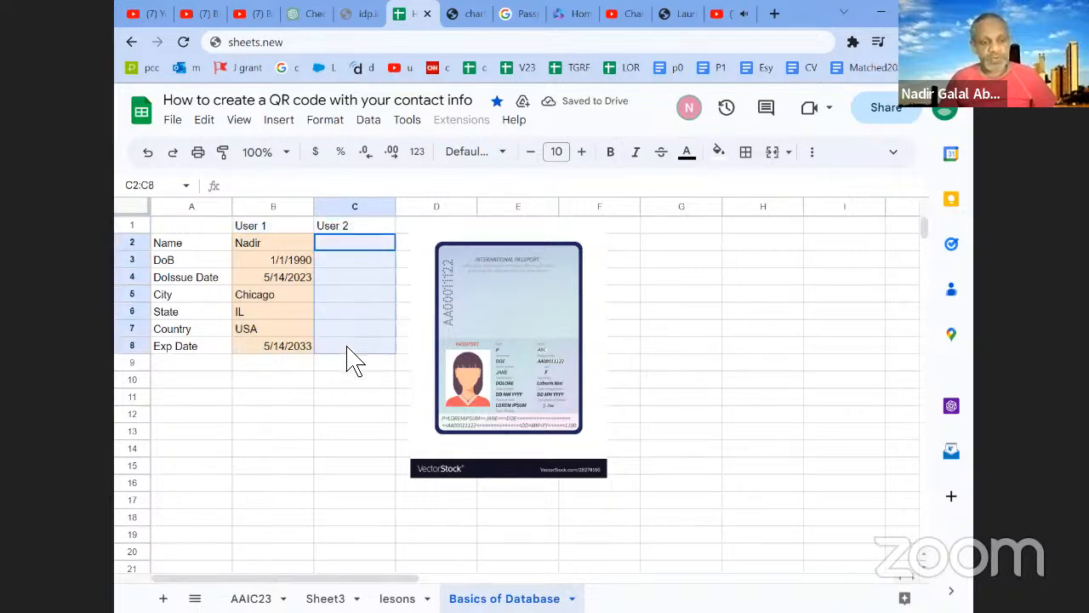
left_click(720, 154)
left_click(763, 248)
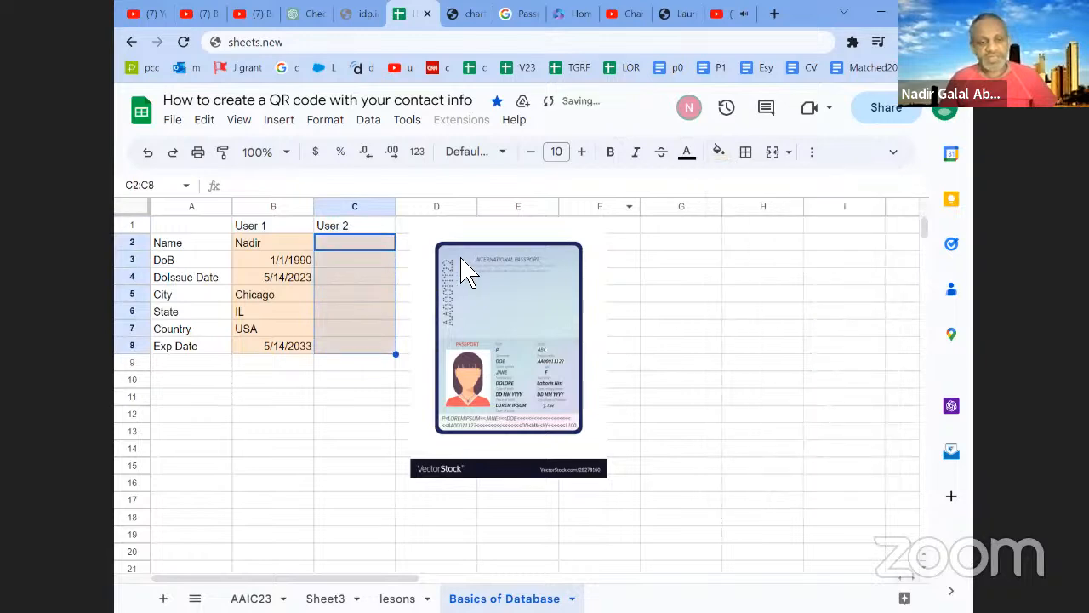
left_click(390, 231)
left_click_drag(403, 241, 443, 249)
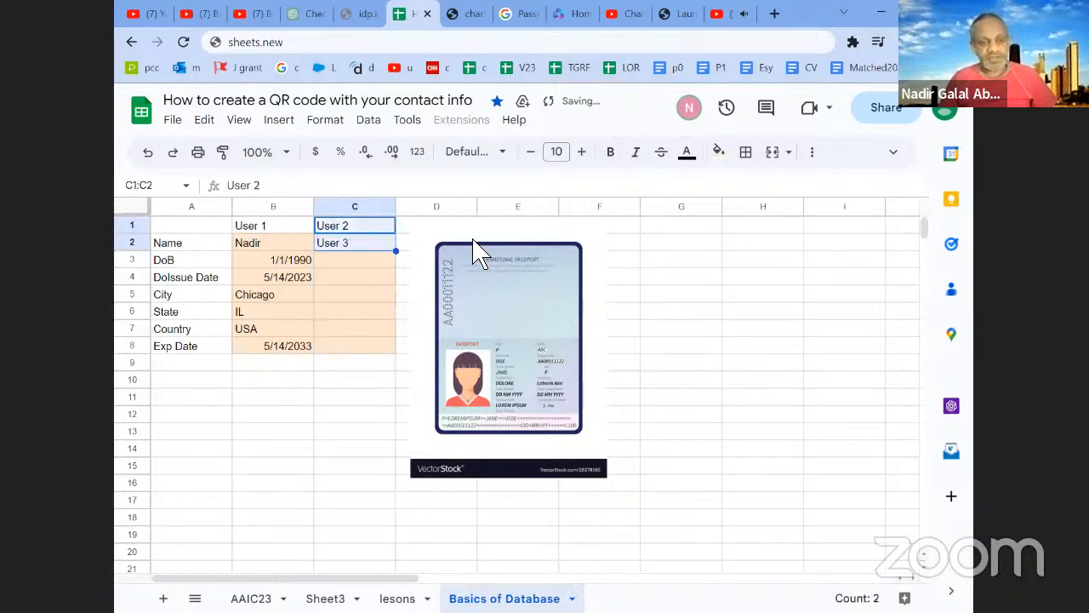
key("ctrl+z")
- Move the passport image clear of column D and extend the header series to User 3 in D1
left_click_drag(489, 281, 577, 288)
left_click_drag(399, 239, 452, 235)
left_click(385, 233)
left_click(450, 231)
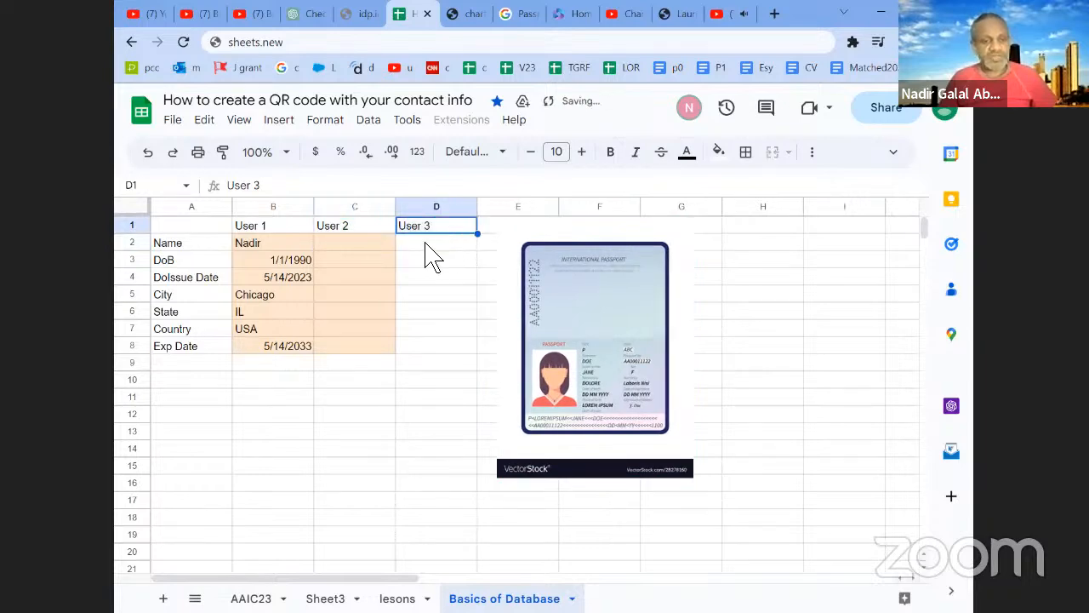
- Extend the light orange cells C2:C8 across to D2:D8 under the User 3 header
left_click(392, 349)
left_click_drag(381, 247, 468, 349)
left_click(431, 295)
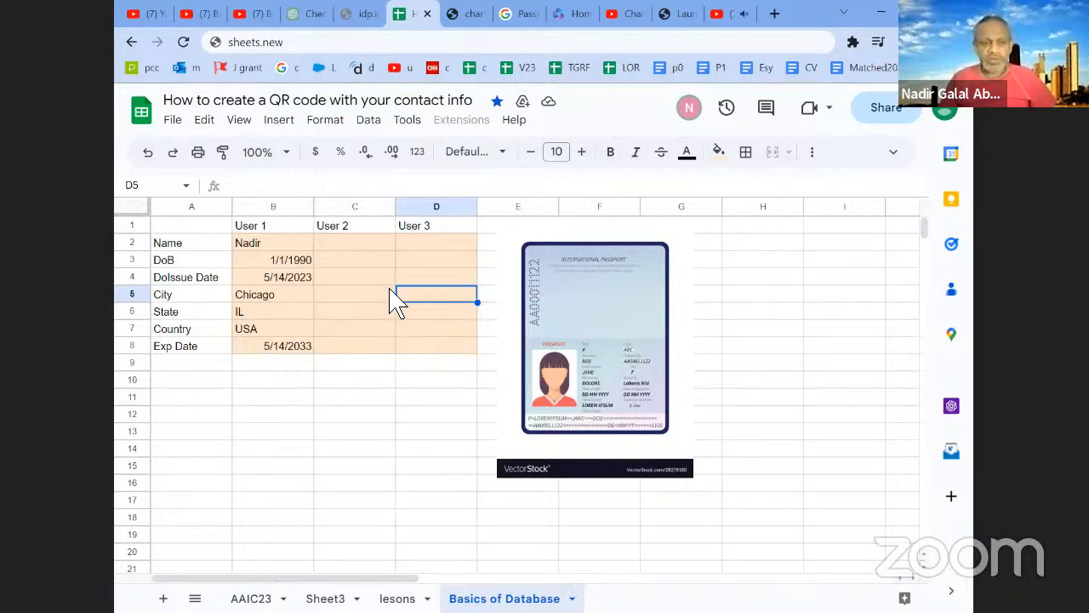
- Enter User 2's first name in cell C2
left_click(363, 248)
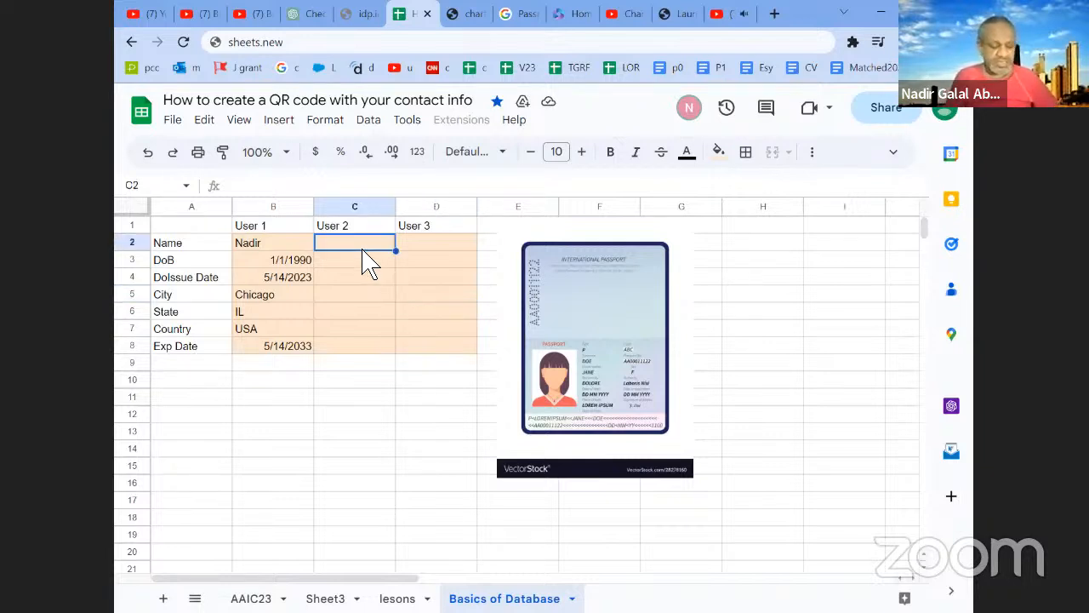
type("Sa")
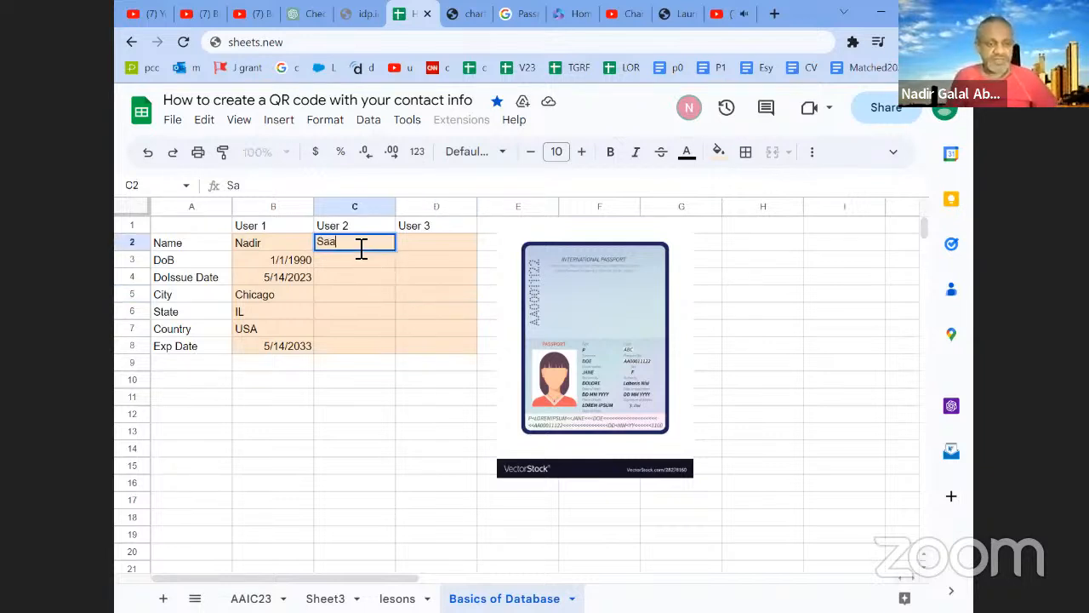
type("har")
key("Tab")
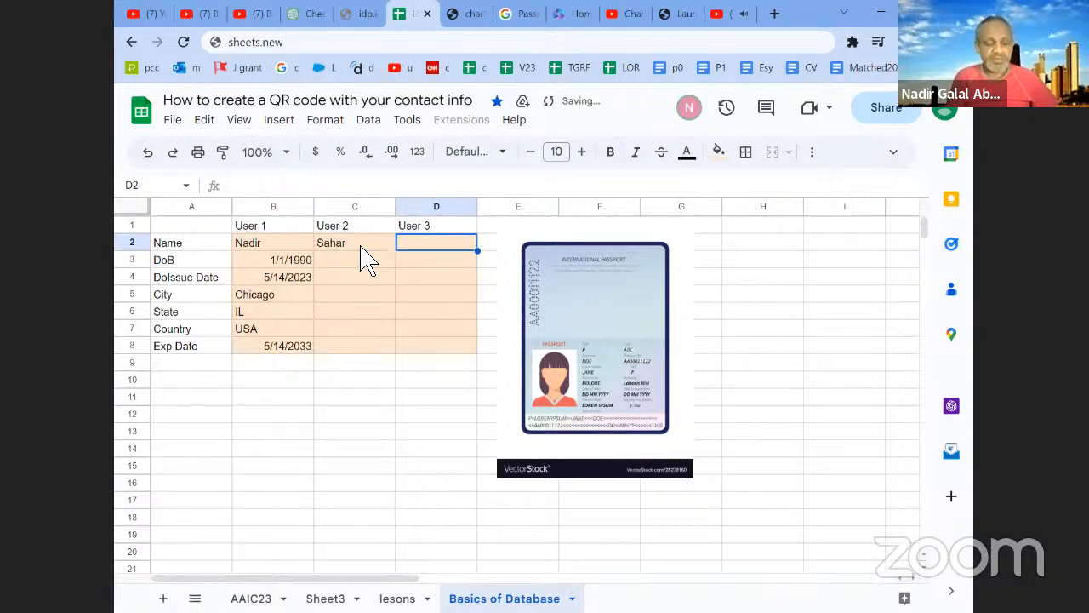
- Enter User 3's first name in D2 and copy User 1's details B3:B8 into the User 2 and User 3 columns
type("Husam")
key("Return")
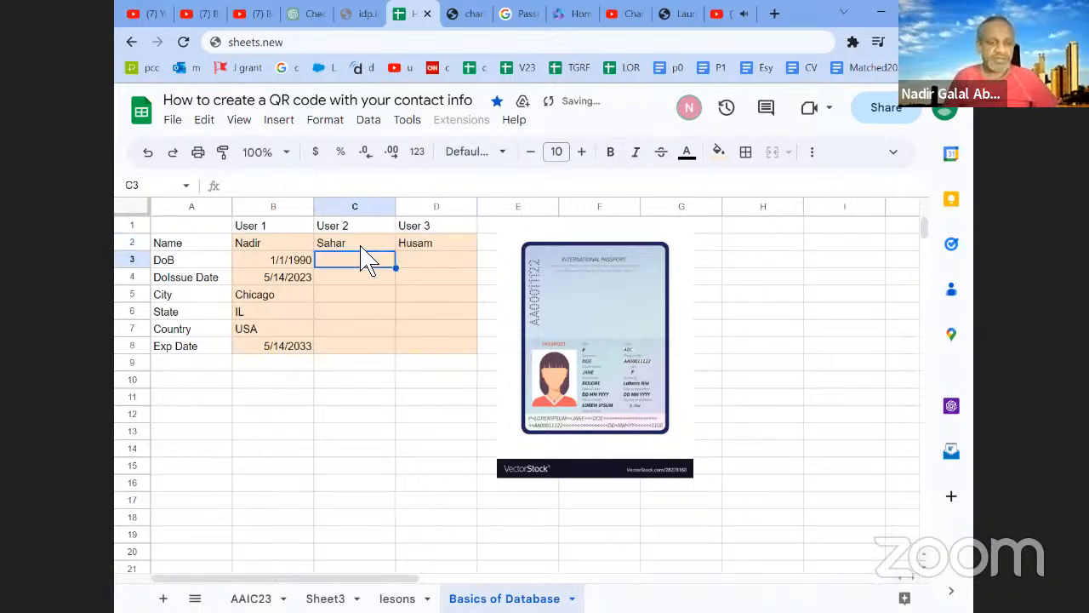
left_click(306, 262)
left_click(306, 345, "shift")
key("ctrl+c")
left_click(355, 260)
key("ctrl+v")
left_click(426, 262)
key("ctrl+v")
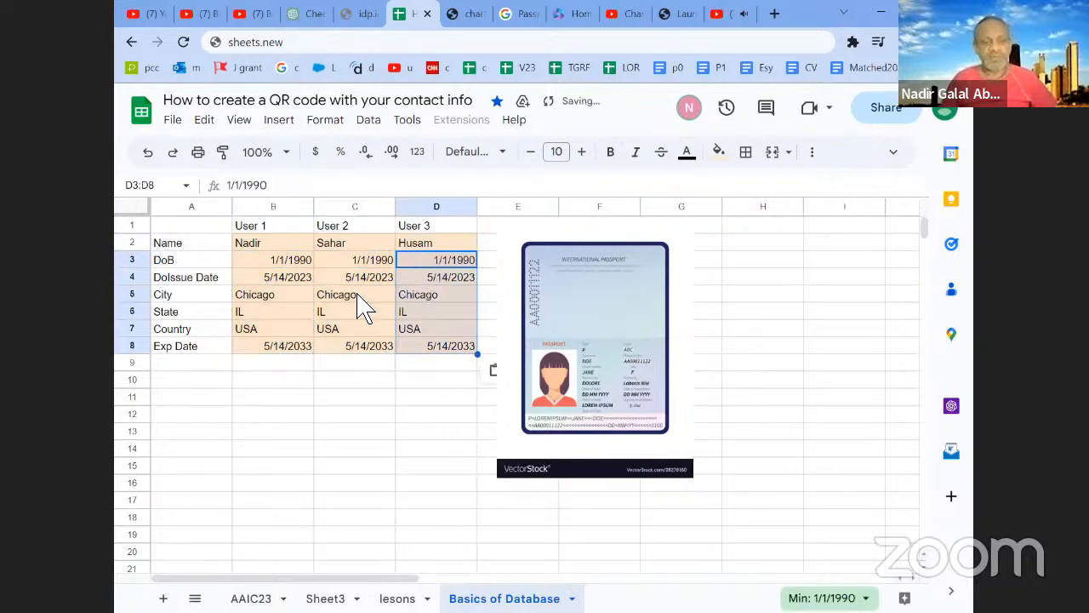
left_click(375, 298)
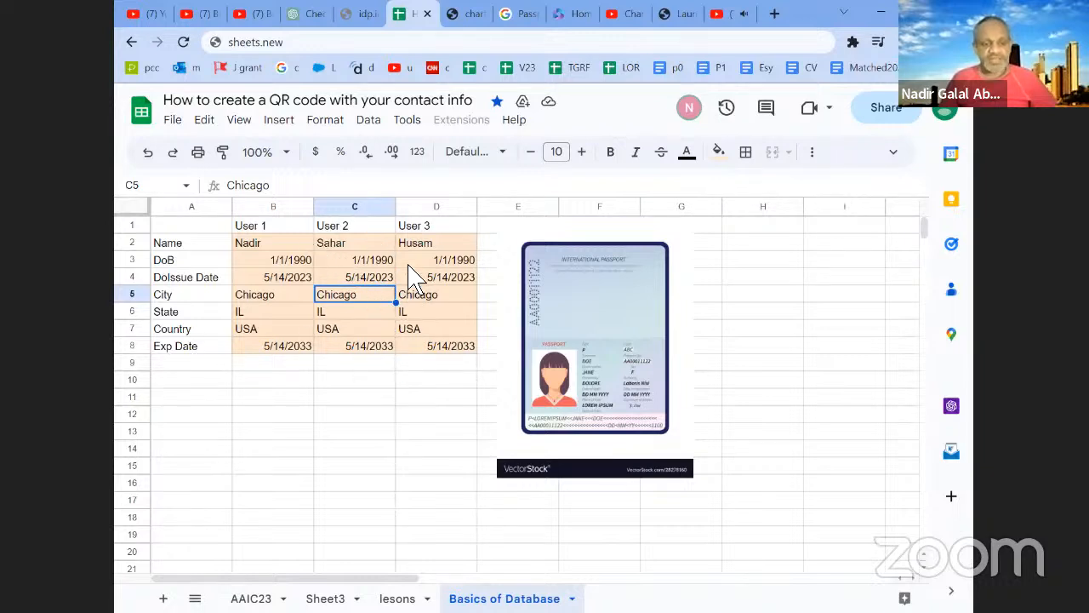
left_click_drag(280, 248, 344, 244)
left_click(458, 351, "shift")
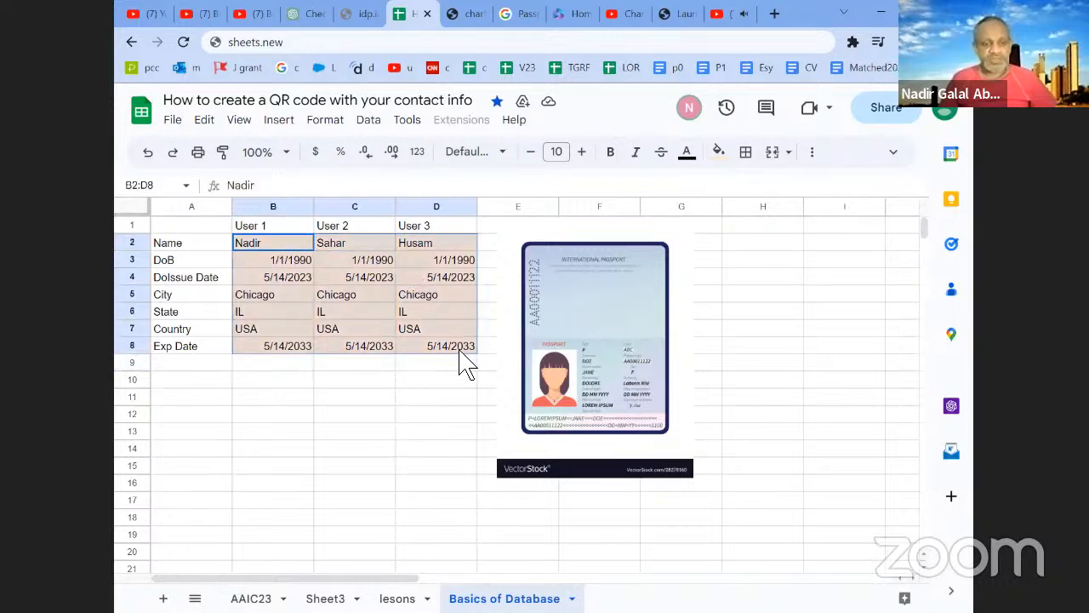
left_click(385, 326)
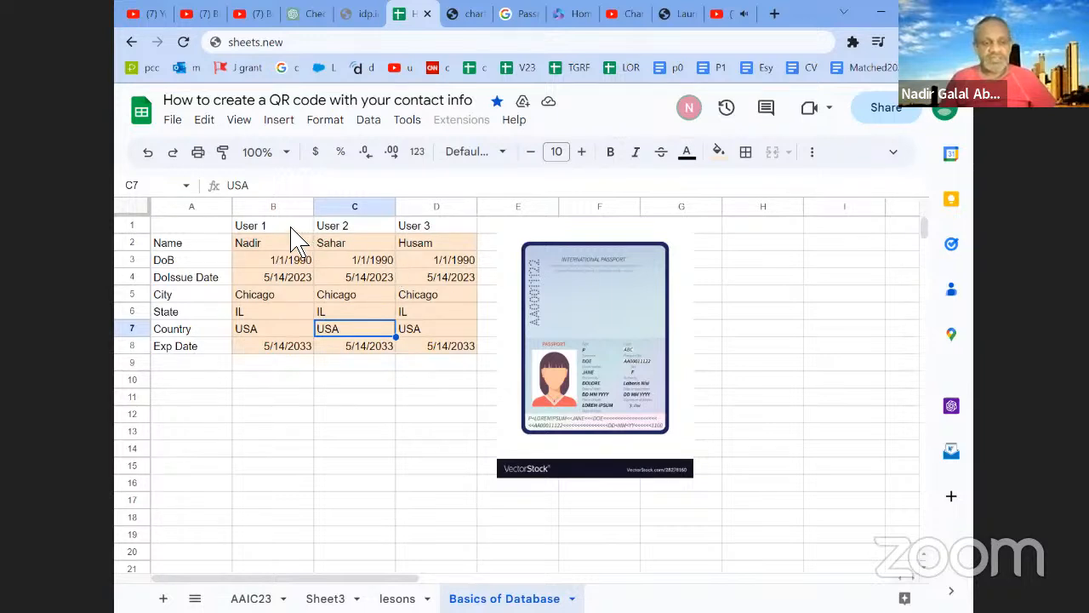
left_click_drag(284, 334, 285, 311)
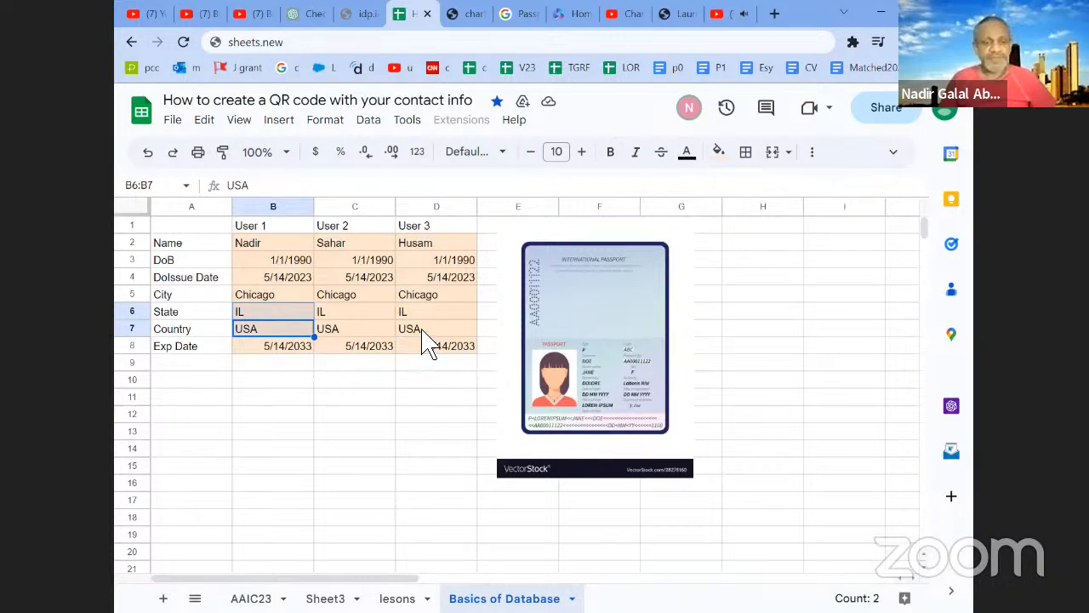
- Paste the user headers from B1:D1 transposed below the table and place them in A10:A12
left_click_drag(304, 229, 413, 232)
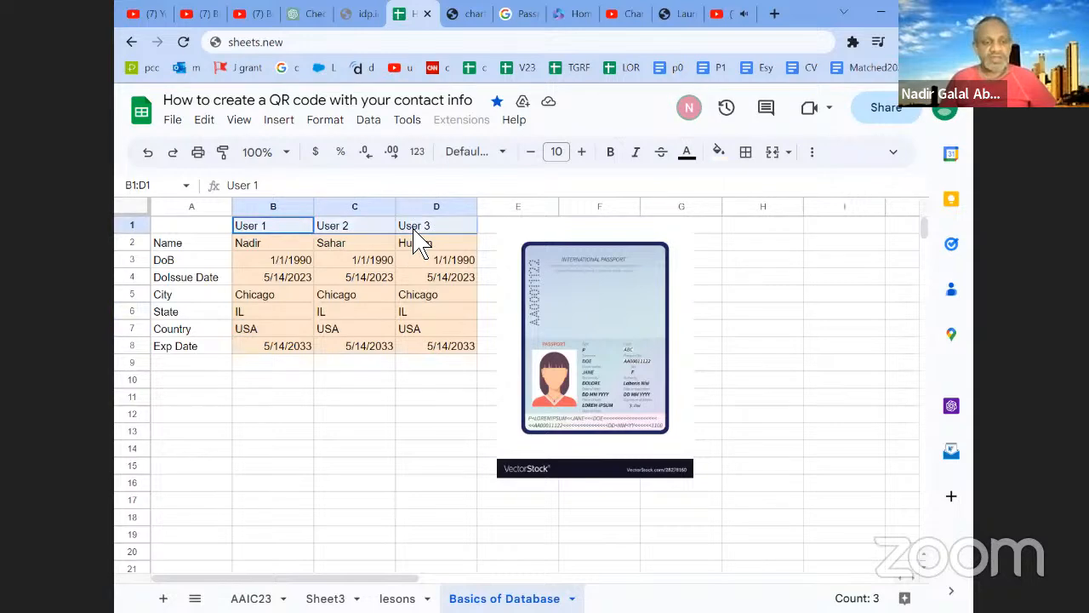
key("ctrl+c")
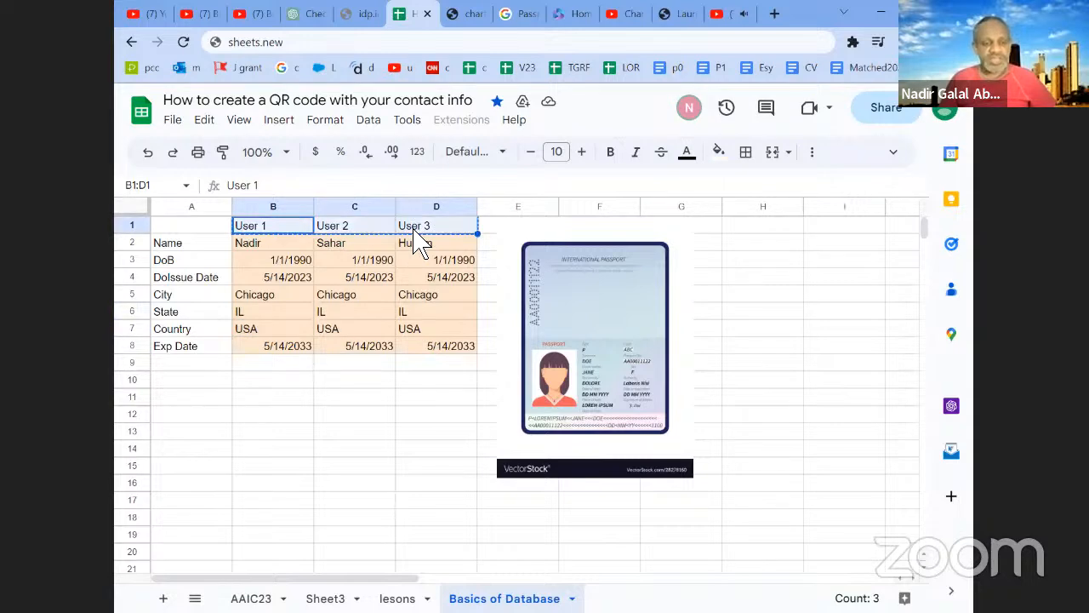
left_click(287, 382)
right_click(291, 385)
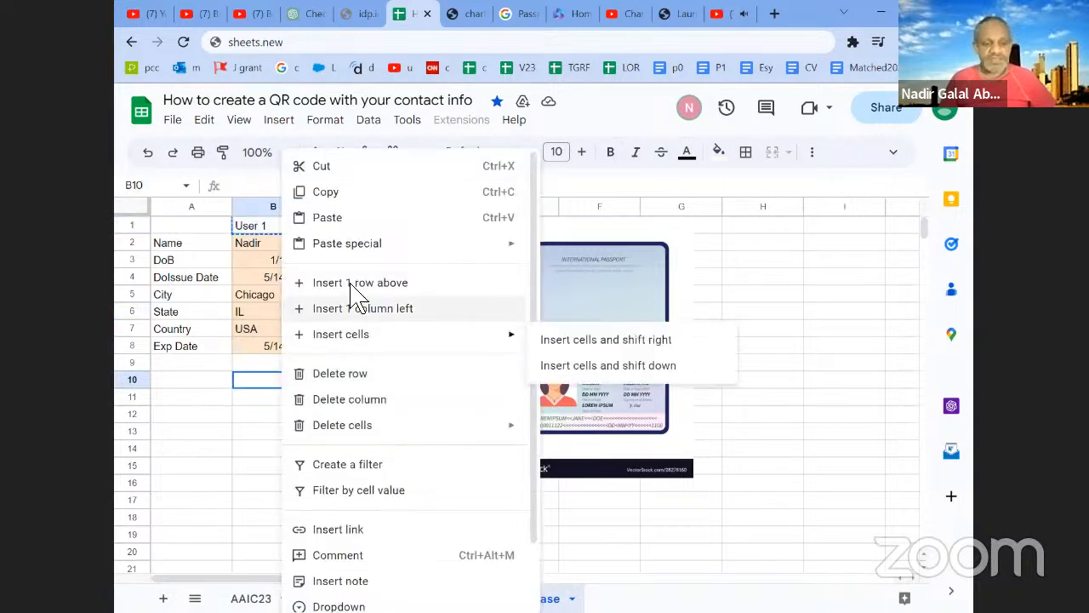
mouse_move(360, 248)
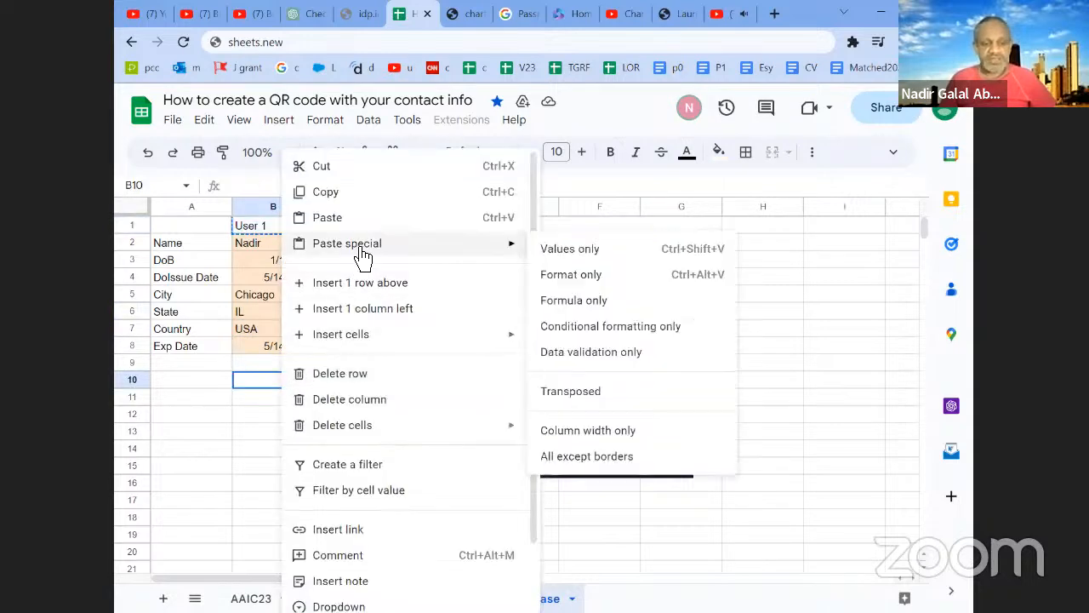
left_click(575, 398)
left_click_drag(311, 400, 182, 408)
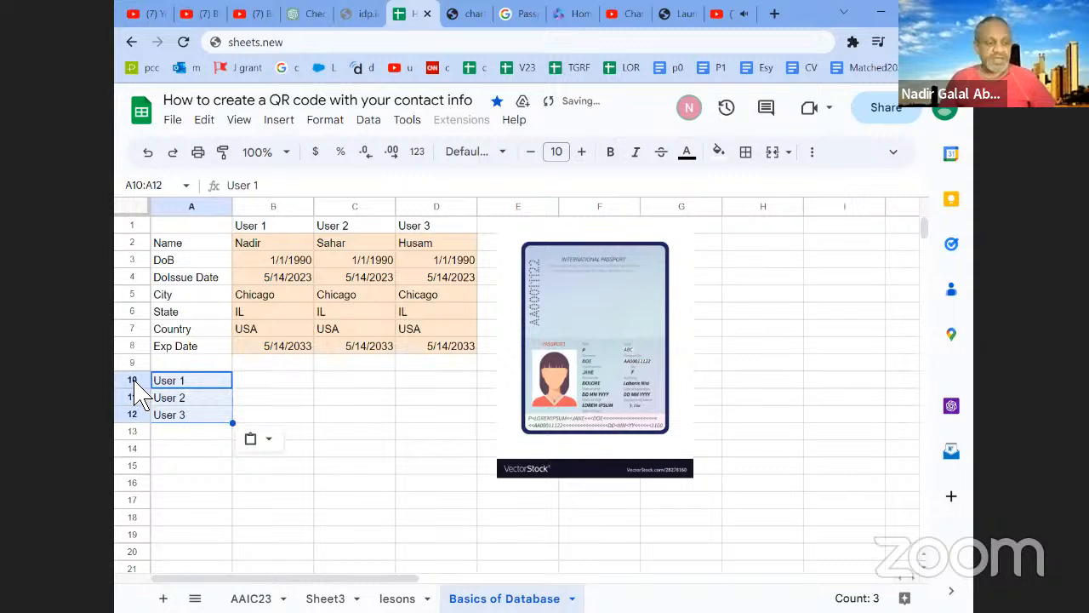
left_click(153, 385)
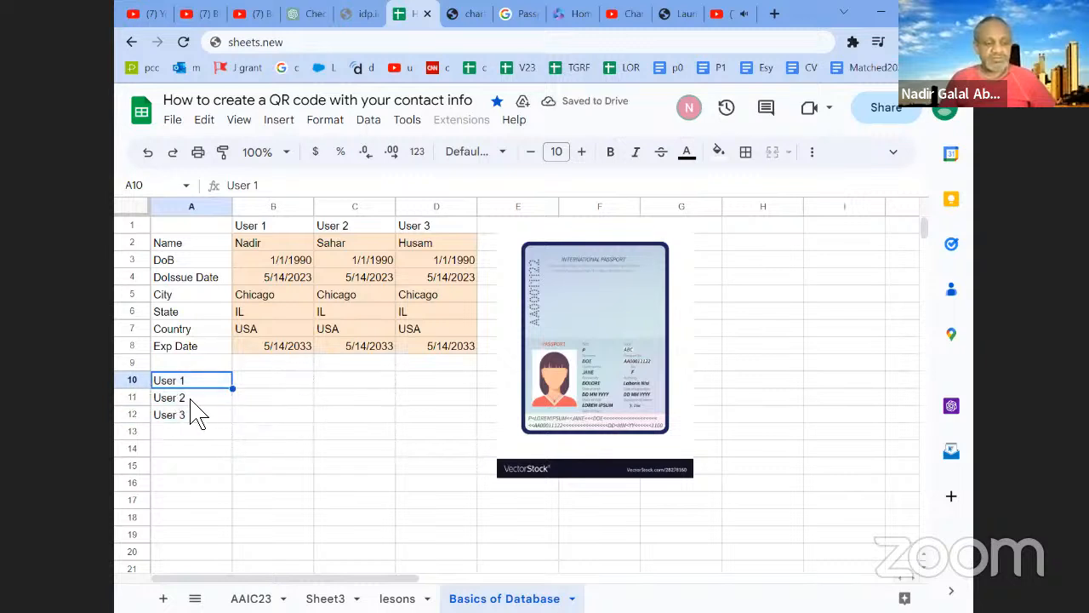
left_click(145, 418)
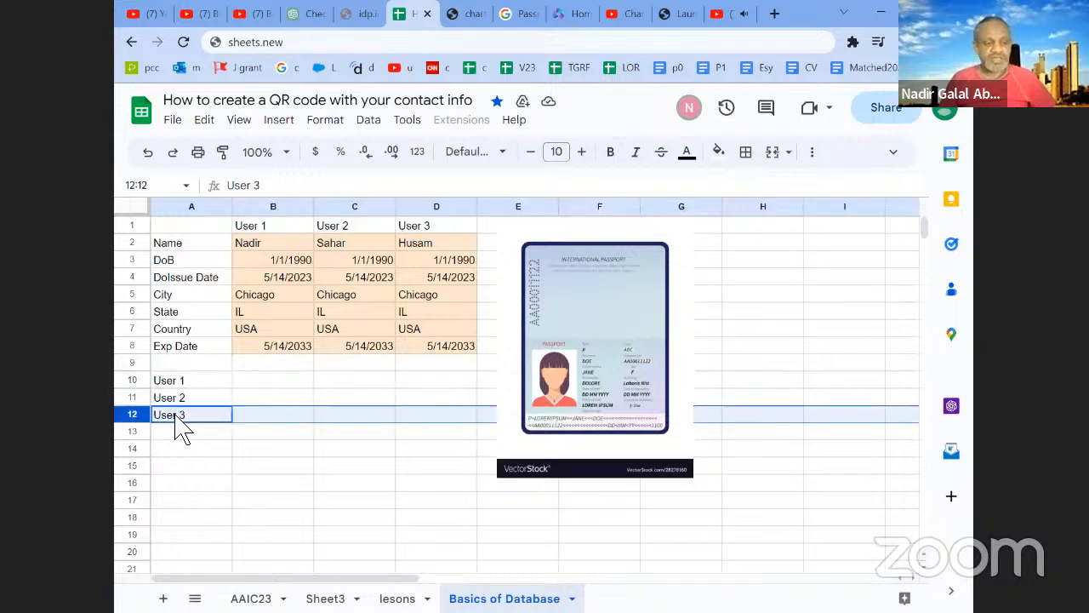
left_click(192, 380)
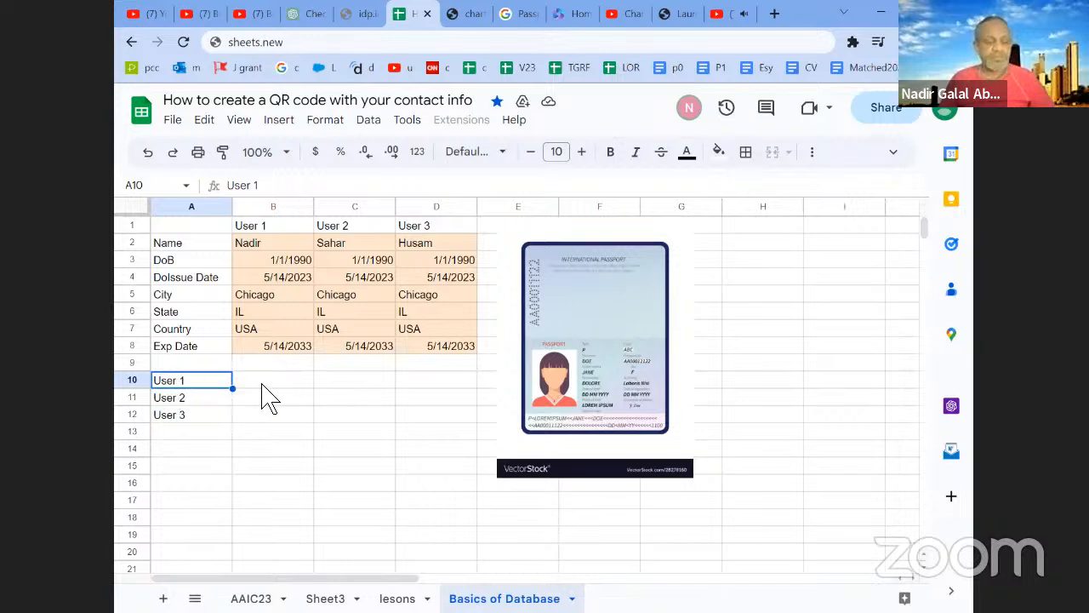
left_click(133, 381)
left_click(134, 397)
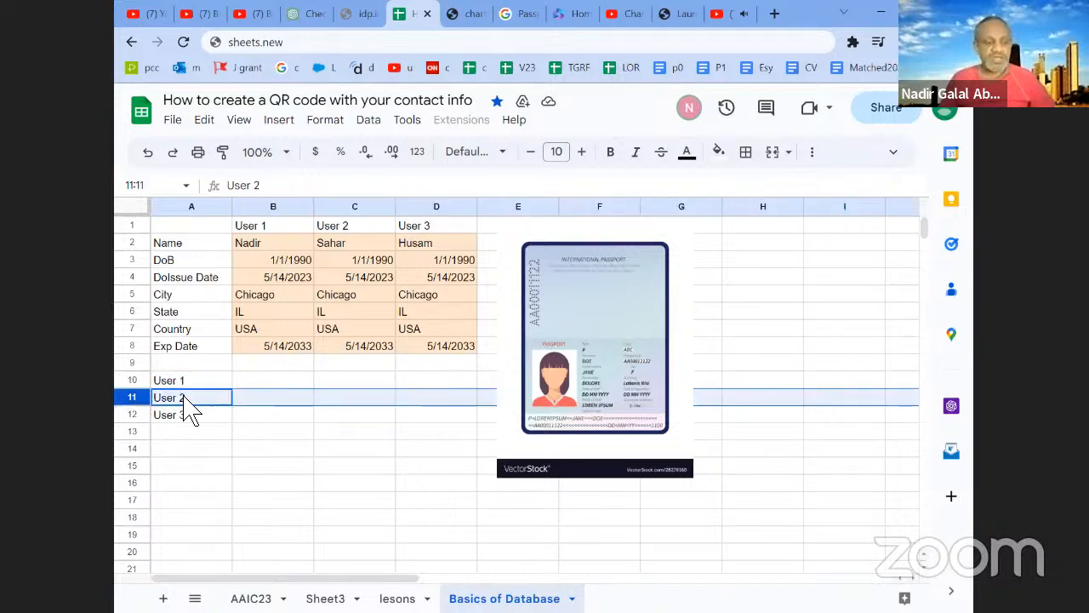
left_click(134, 415)
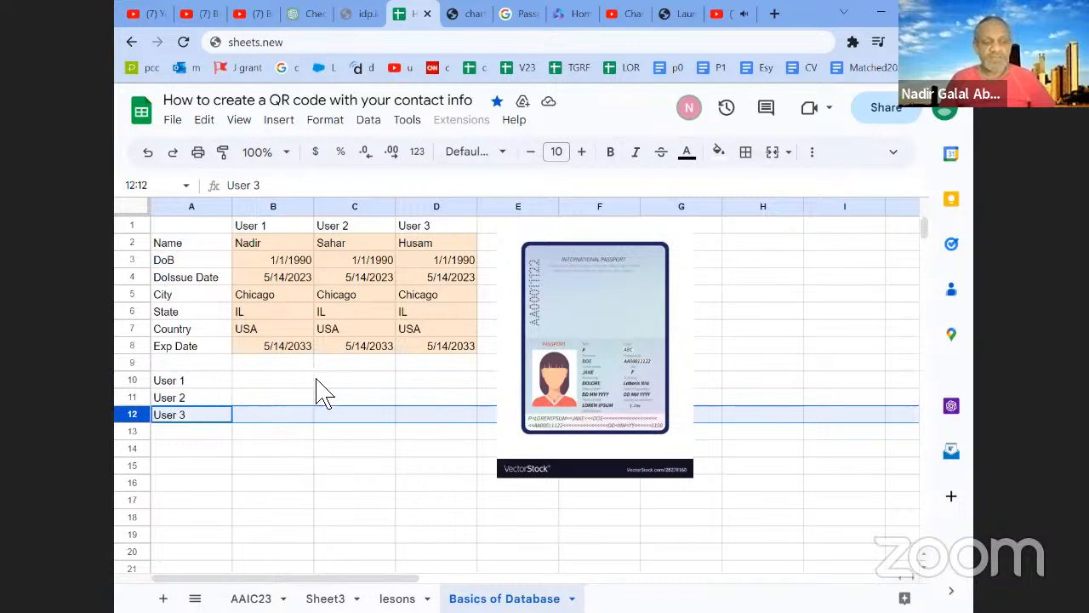
- Paste User 1's values from B2:B8 transposed into row 10 starting at B10, and delete the passport image covering the row
left_click_drag(295, 245, 297, 347)
key("ctrl+c")
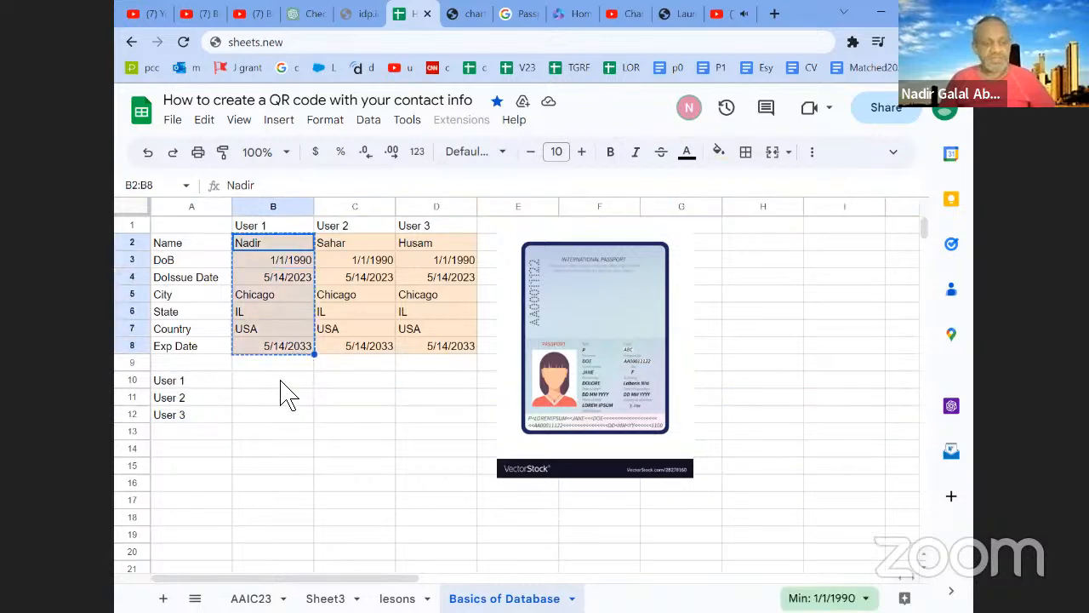
left_click(280, 382)
right_click(279, 383)
mouse_move(370, 255)
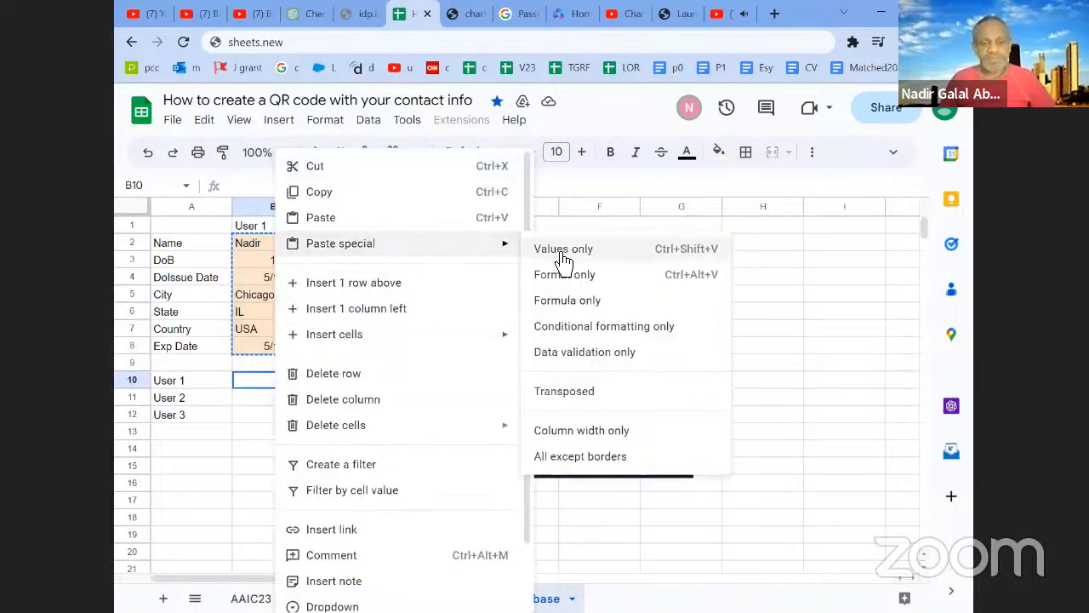
left_click(564, 390)
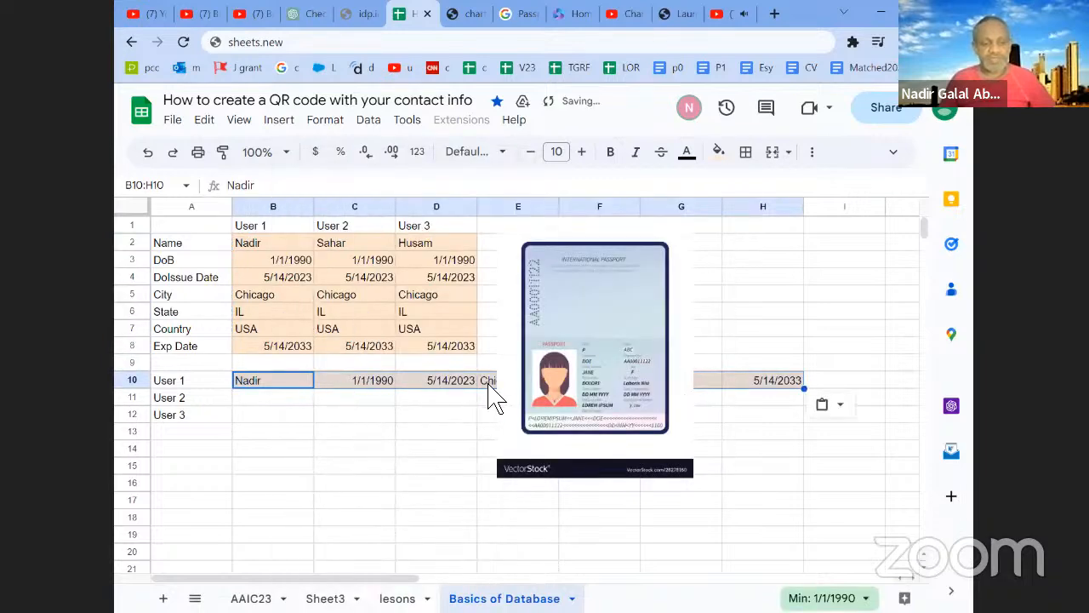
left_click(565, 309)
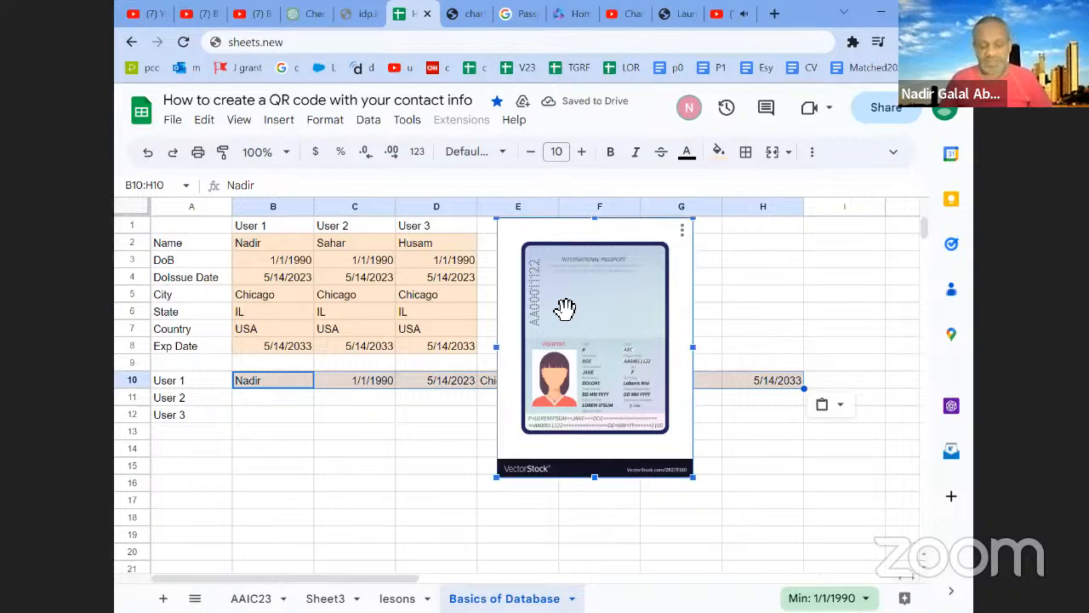
key("Delete")
- Paste the User 2 and User 3 values from C2:D8 transposed into rows 11 and 12, starting at B11
left_click_drag(340, 244, 432, 349)
right_click(407, 294)
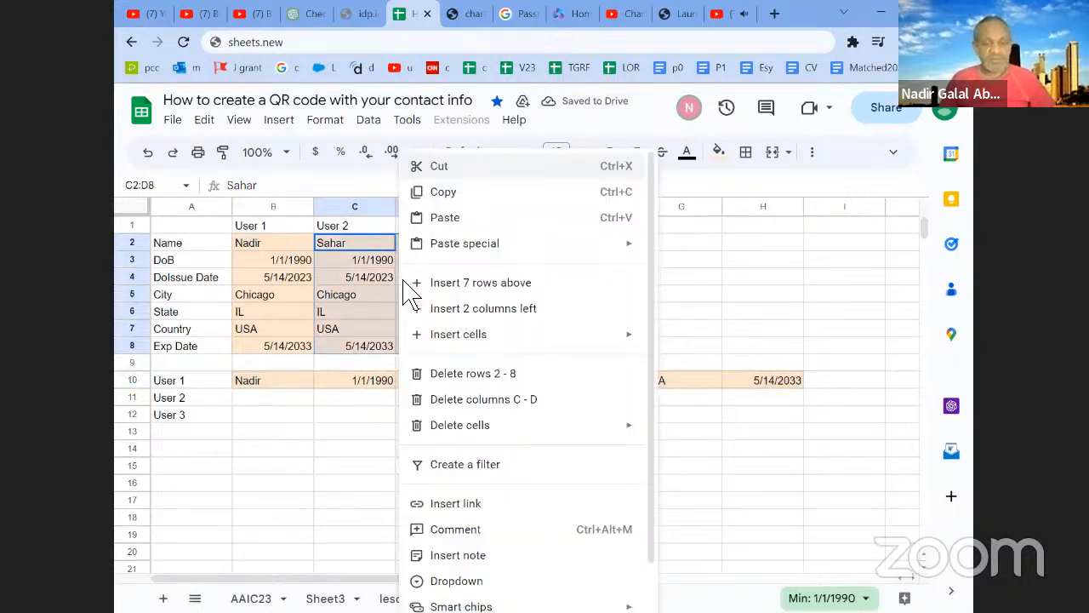
left_click(444, 193)
right_click(457, 263)
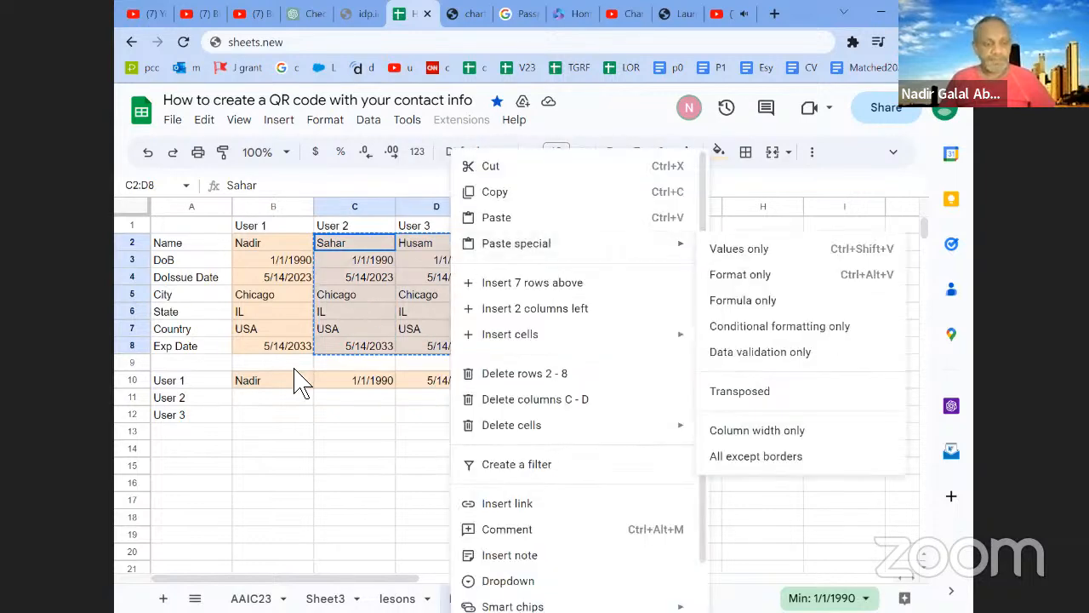
left_click(269, 398)
right_click(264, 398)
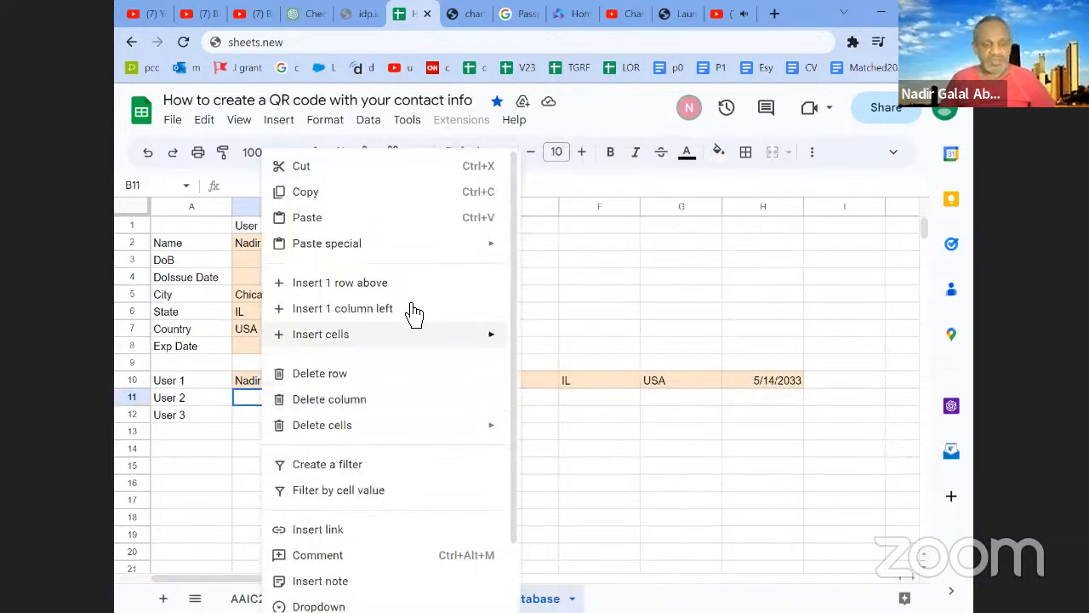
mouse_move(425, 247)
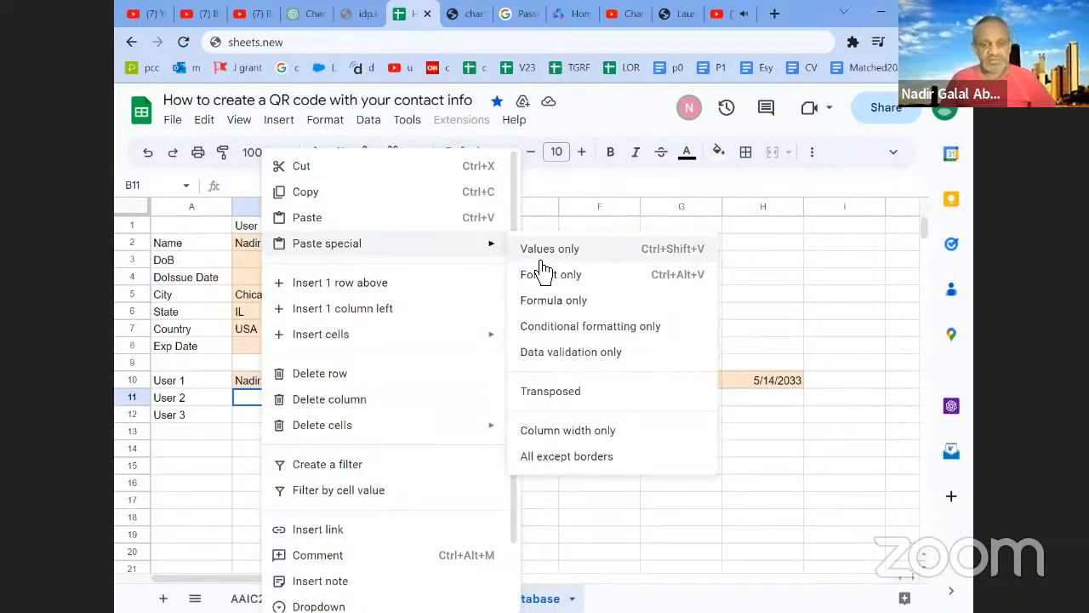
left_click(550, 392)
left_click(352, 436)
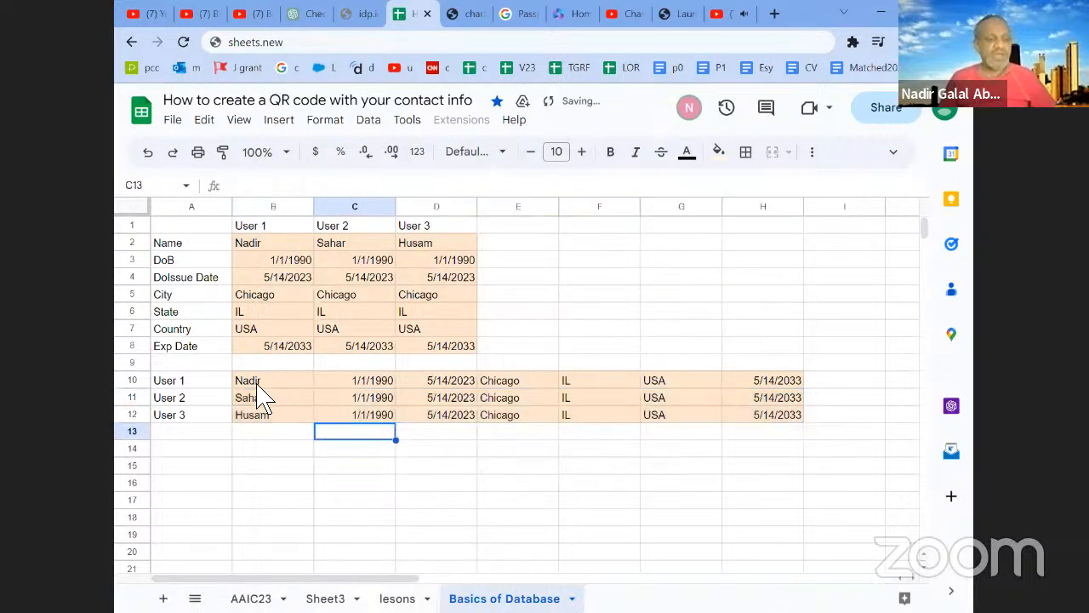
left_click(211, 387)
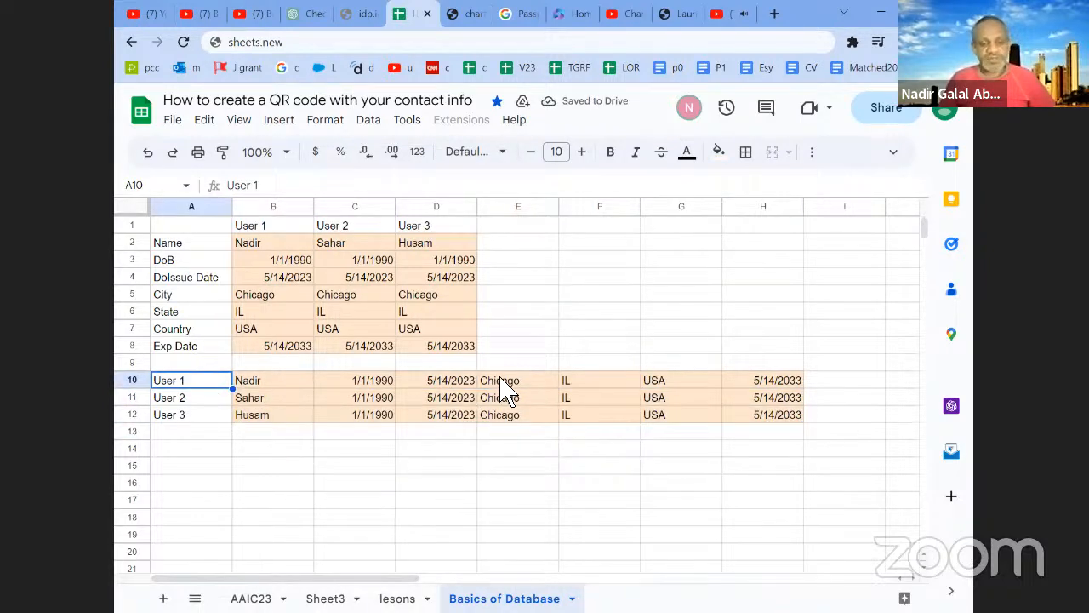
left_click(206, 399)
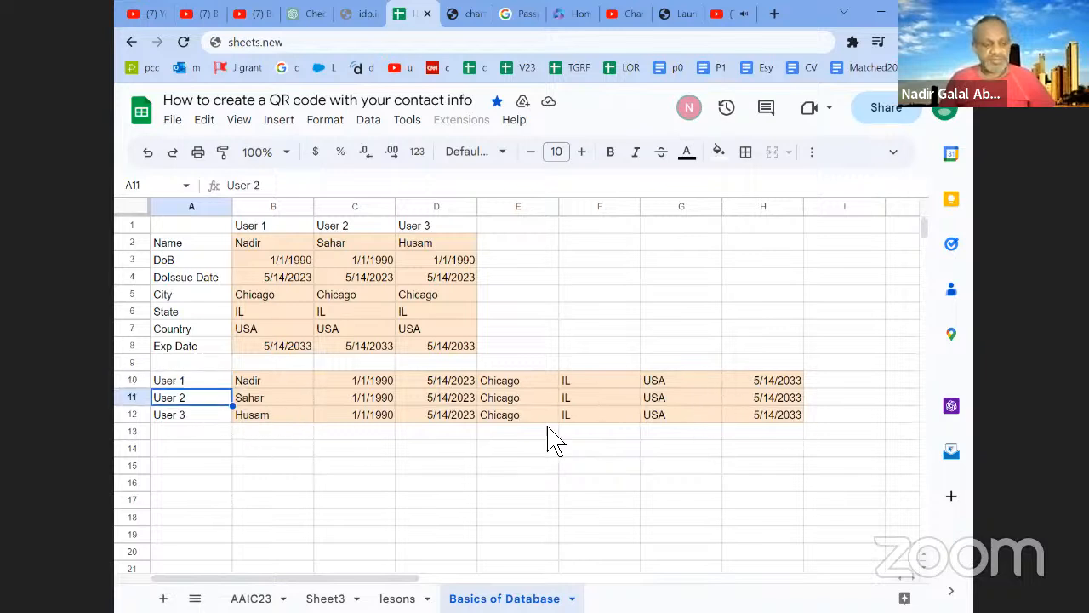
left_click(223, 244)
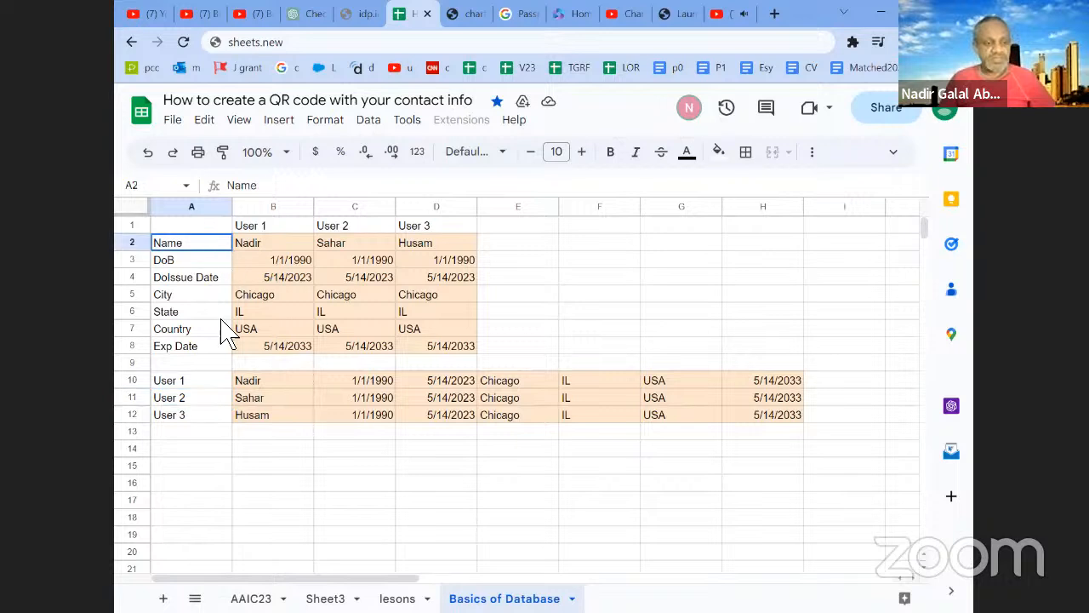
left_click_drag(230, 271, 218, 353)
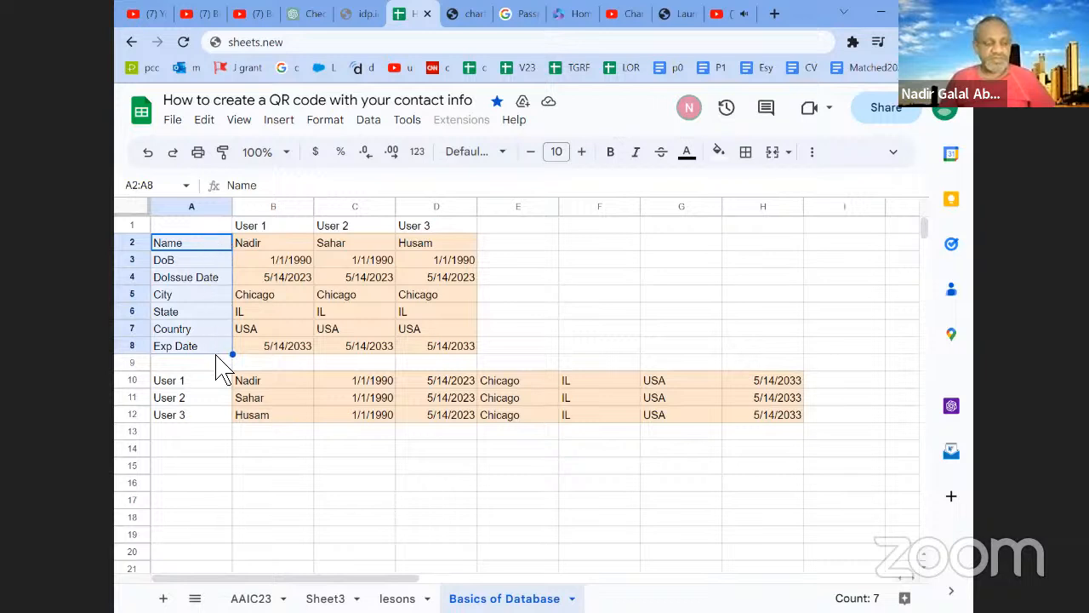
- Enter the label Title in A1 and copy it to A9 above the transposed user rows
left_click(199, 228)
type("Title")
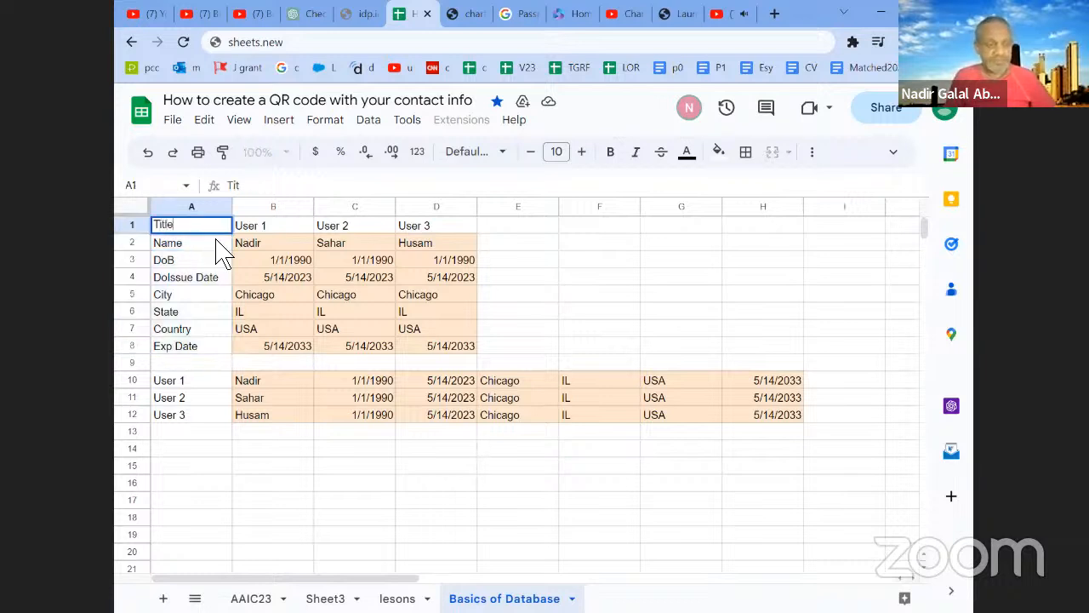
key("Return")
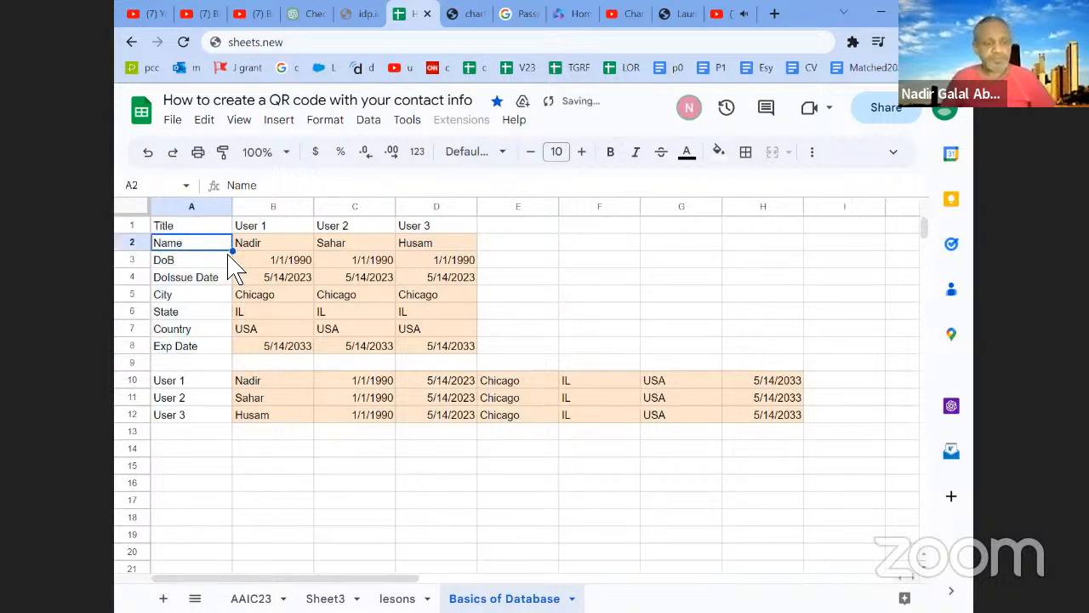
left_click(213, 227)
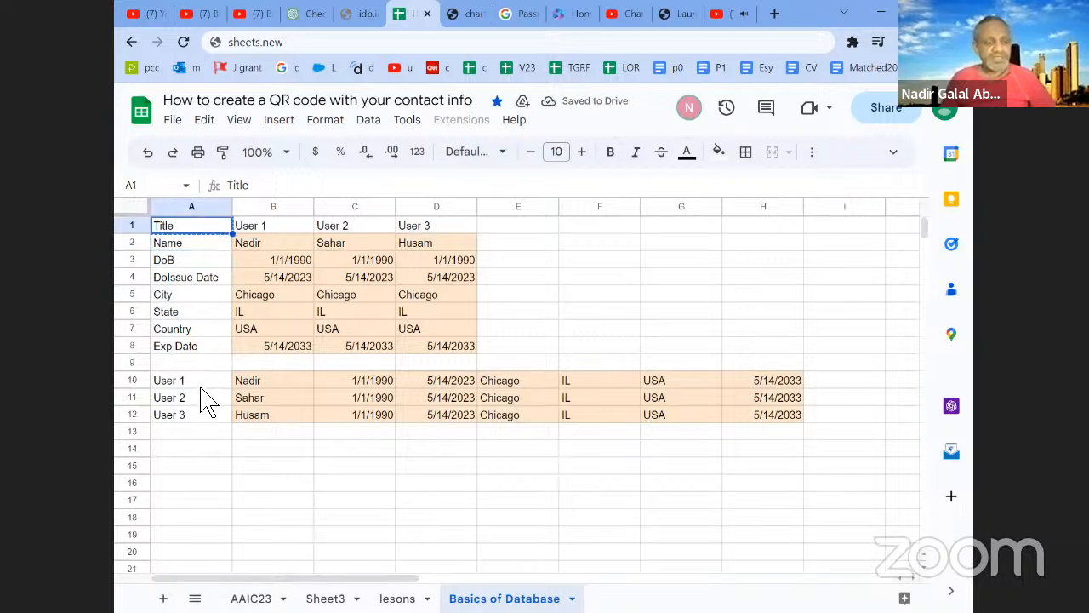
left_click(260, 363)
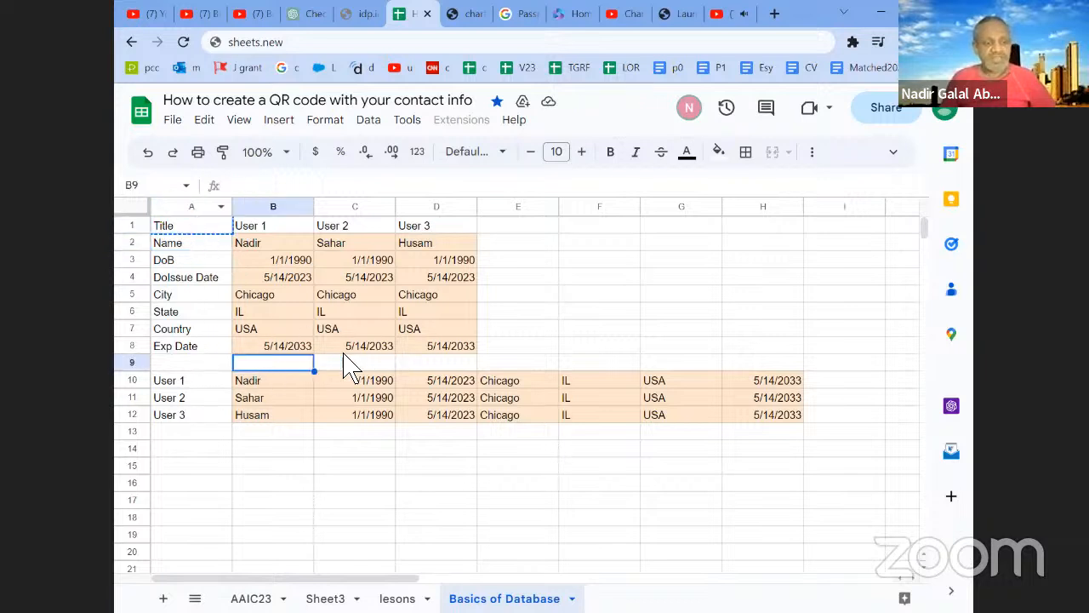
left_click(180, 366)
key("ctrl+v")
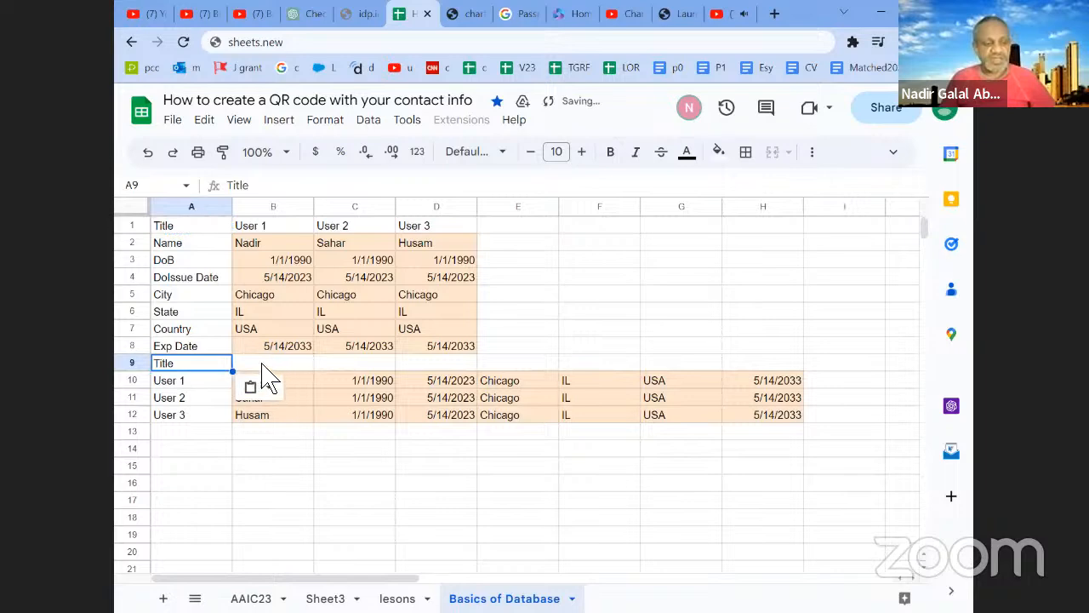
- Copy the field labels from Name to Exp Date in A2:A8
left_click_drag(213, 248, 209, 348)
key("ctrl+c")
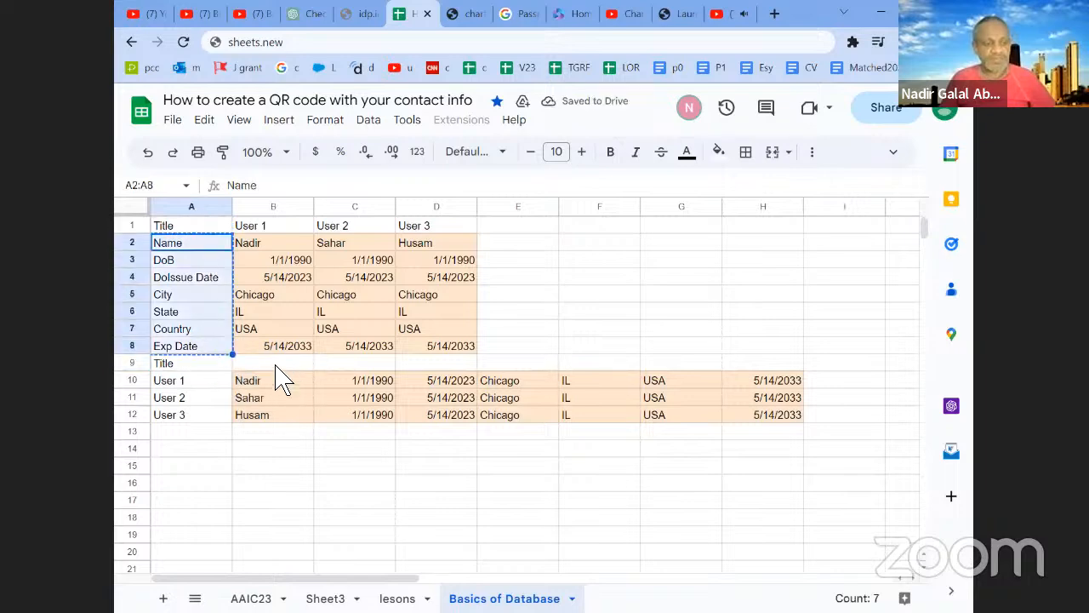
right_click(279, 366)
left_click(394, 220)
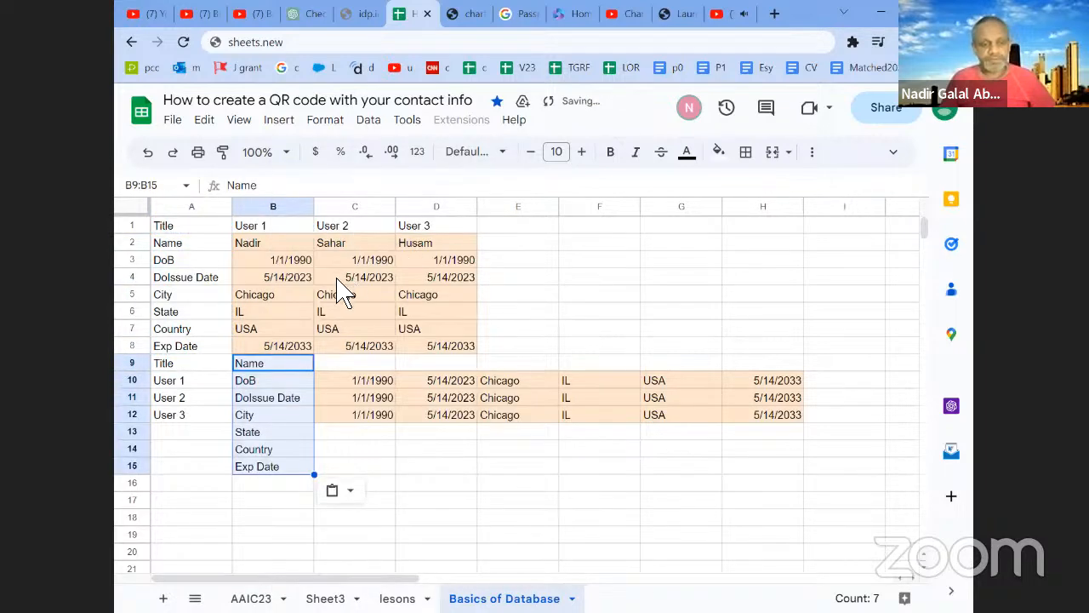
key("ctrl+z")
- Paste the copied field labels transposed into row 9, starting at B9, as headers above the user rows
right_click(294, 368)
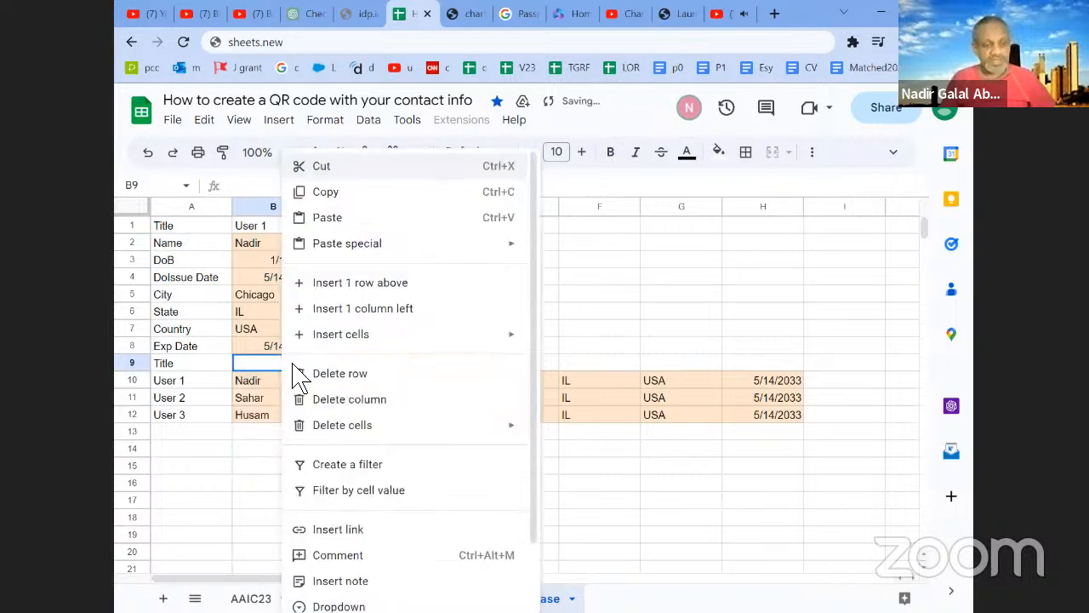
mouse_move(425, 243)
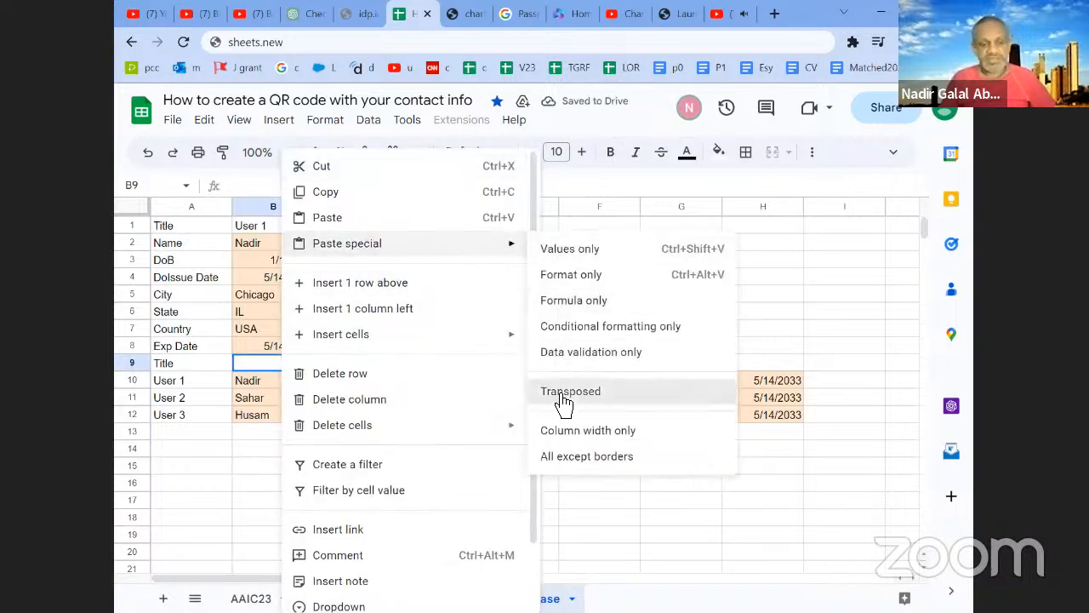
left_click(569, 391)
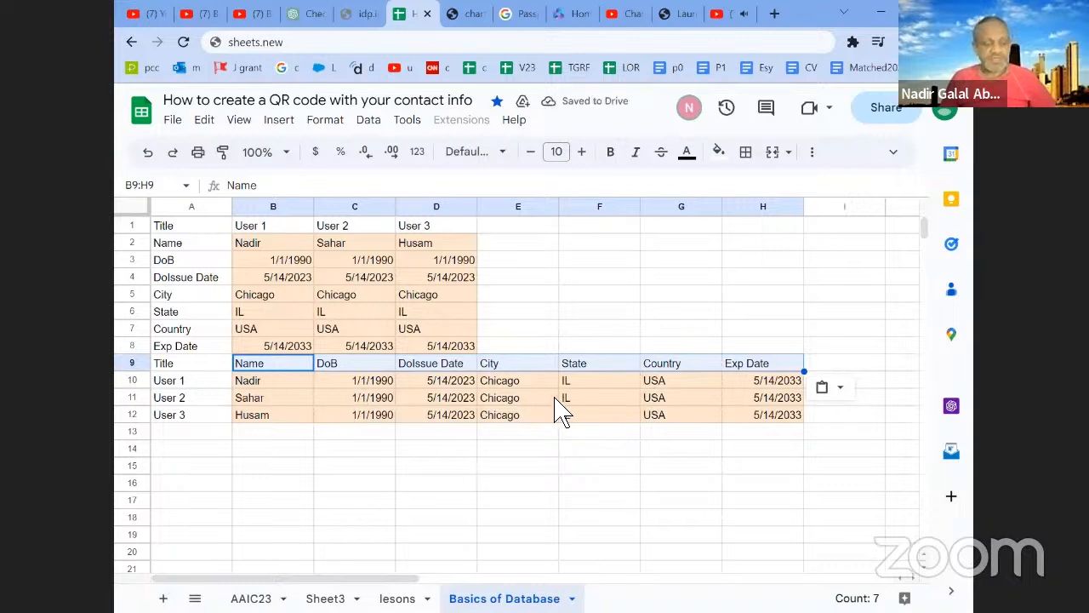
- Insert a blank row above row 9 to separate the original table from the transposed one
left_click(143, 366)
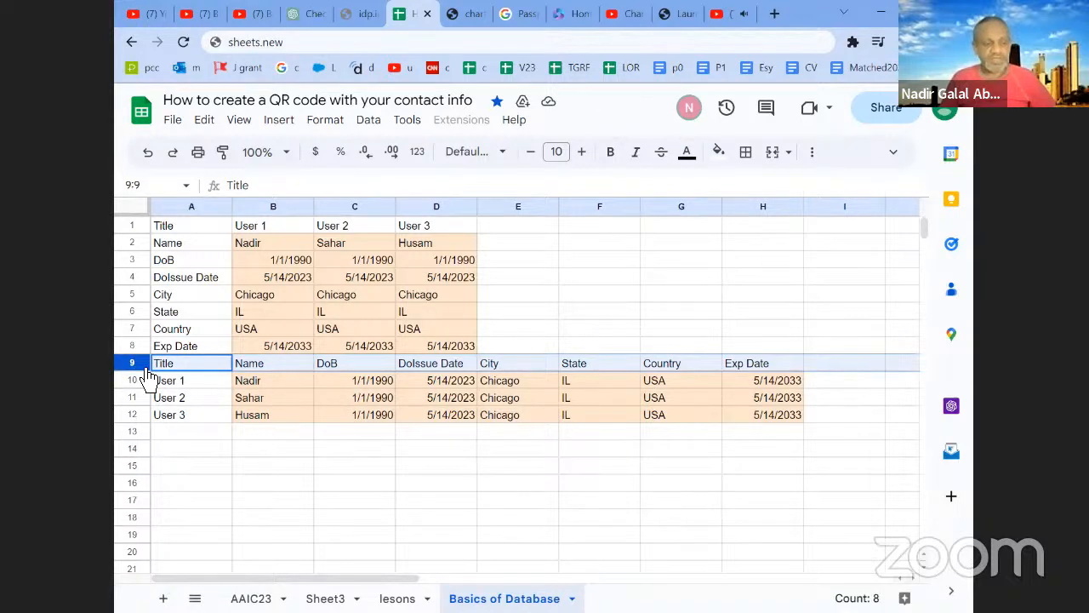
right_click(146, 371)
left_click(240, 326)
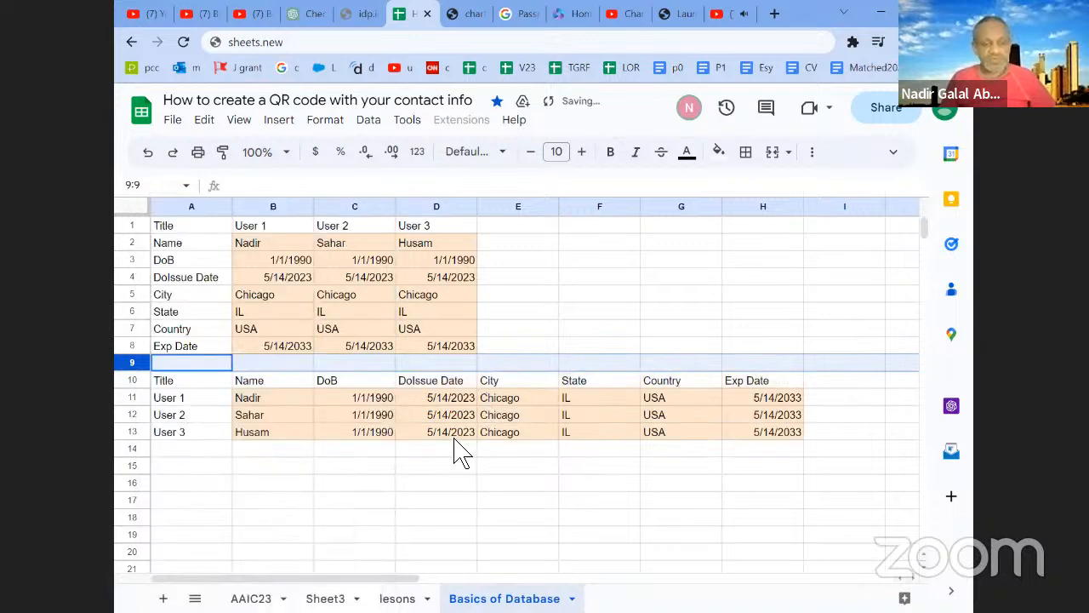
- Examine the transposed table's headers, the user labels in A11:A13, and the Name and DoB columns beside them
left_click(459, 434)
left_click(301, 384)
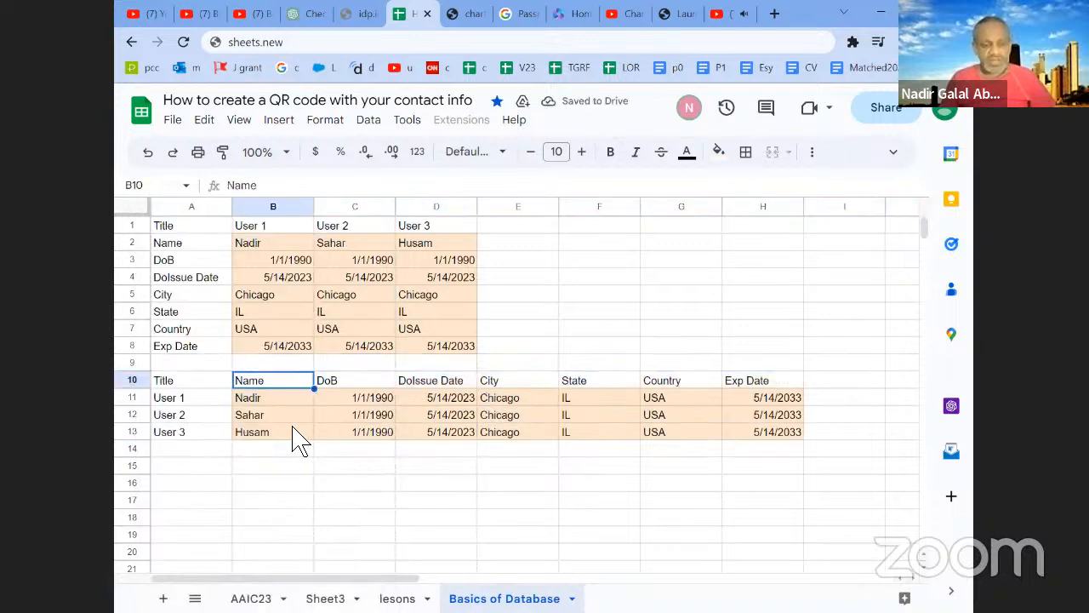
left_click(211, 401)
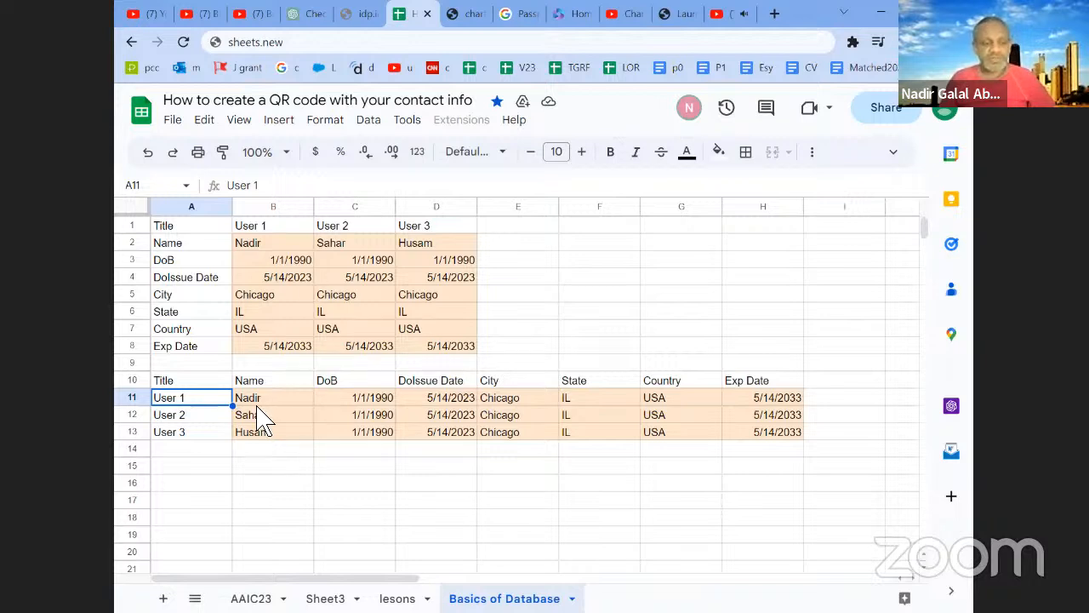
left_click(214, 419)
left_click(214, 433)
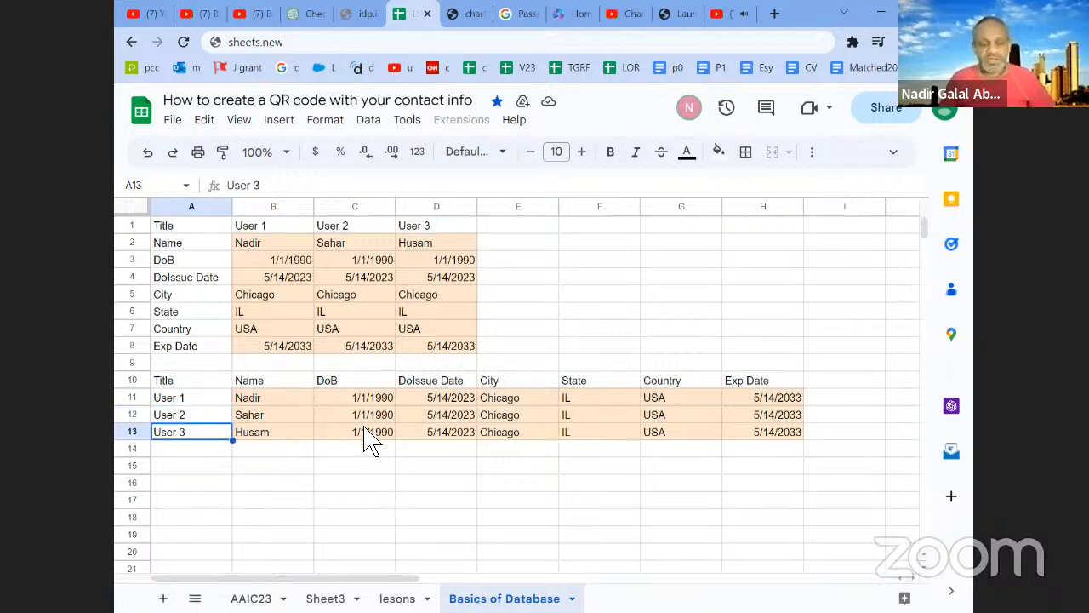
left_click(212, 402)
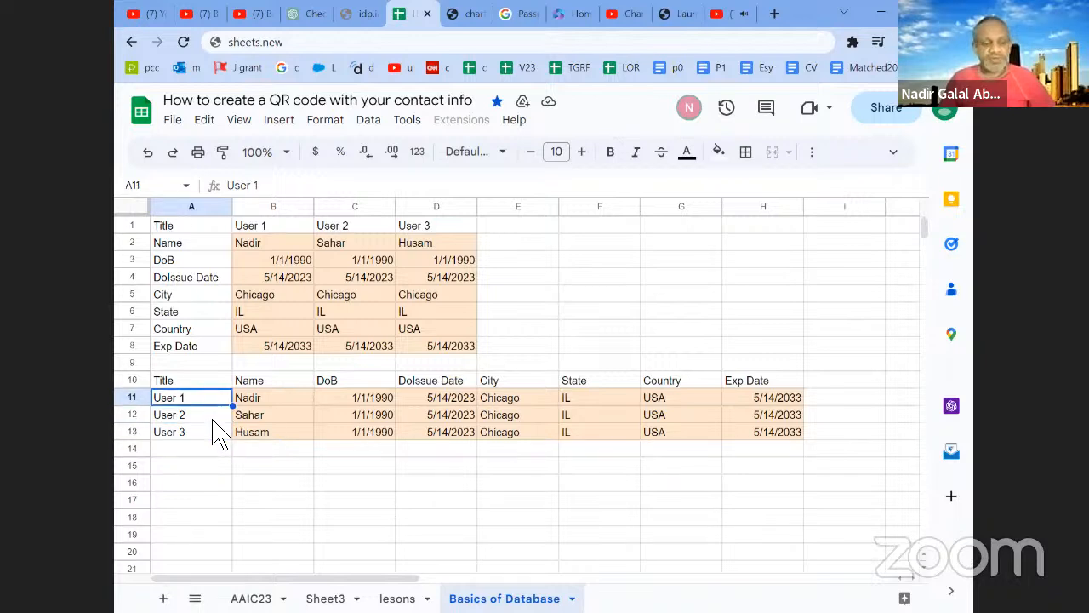
key("Down")
key("Down")
left_click_drag(272, 397, 276, 439)
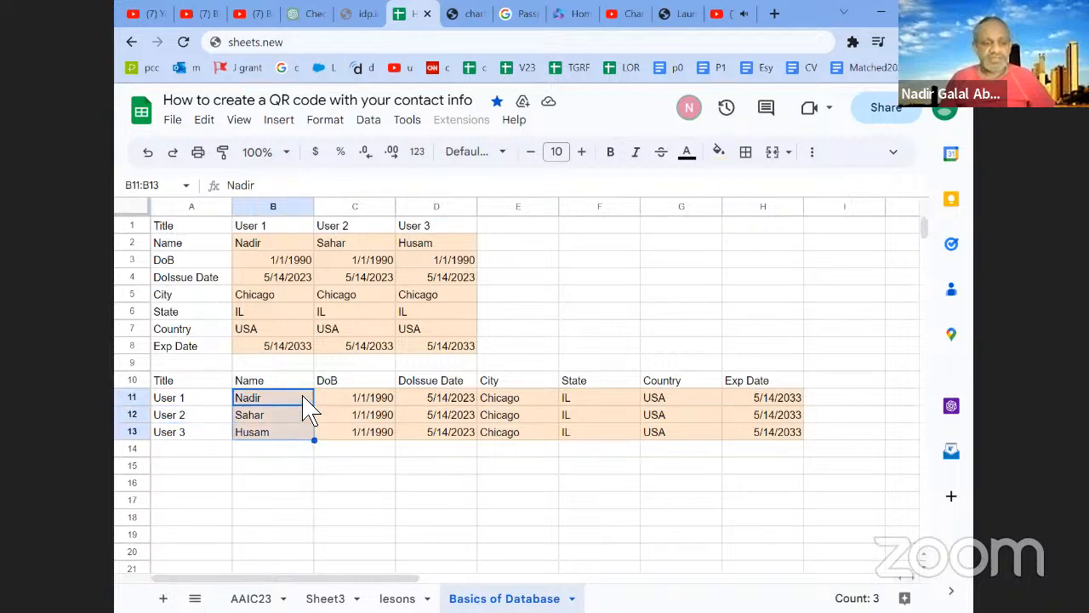
left_click(385, 433, "shift")
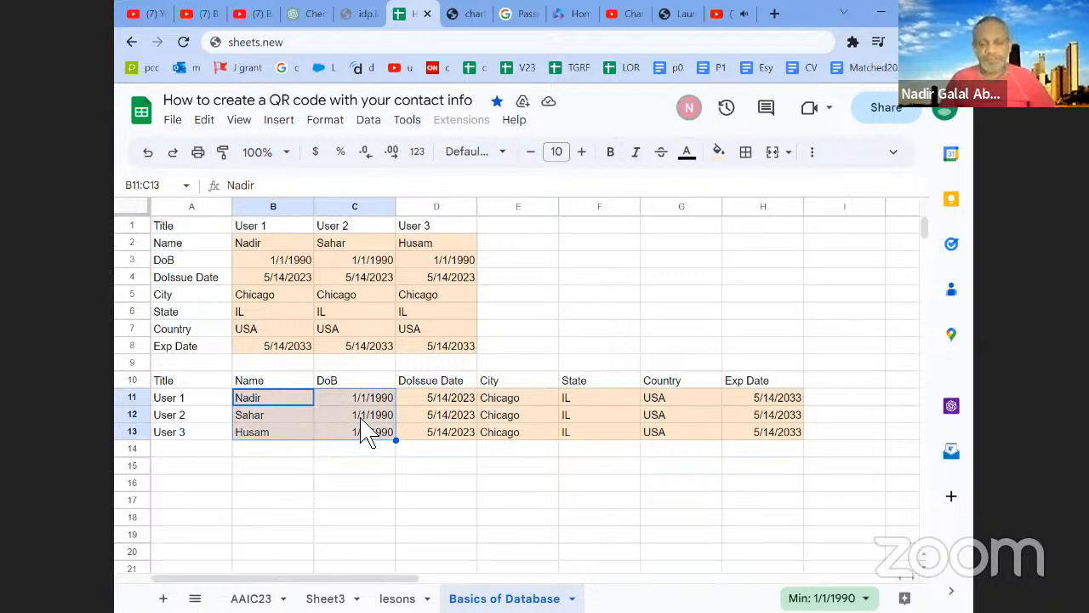
left_click(213, 400)
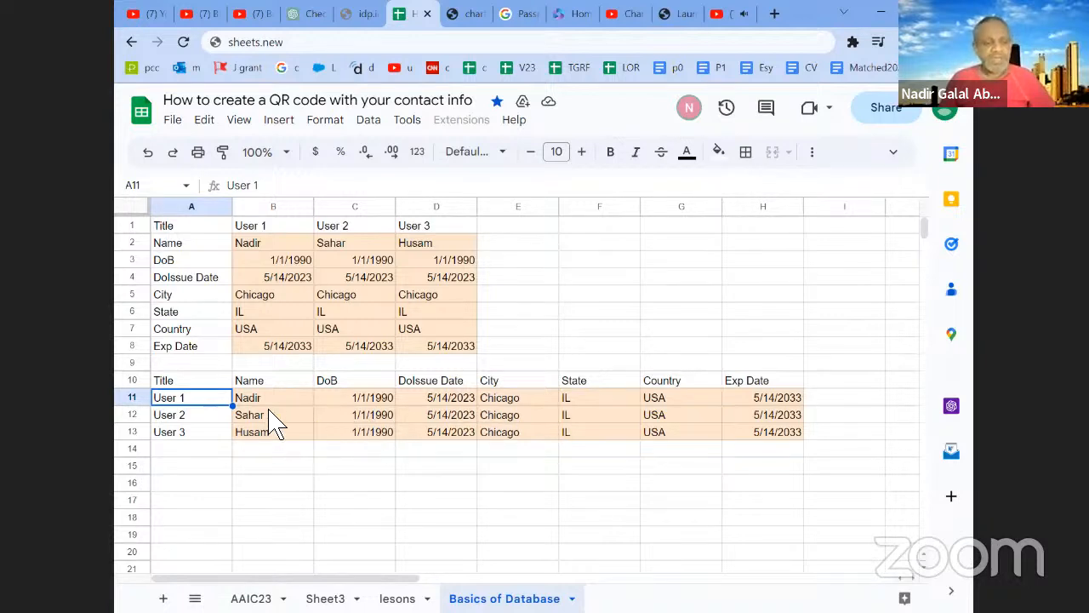
- Insert a blank column before column A and enter the header ID in A10
right_click(199, 207)
left_click(238, 283)
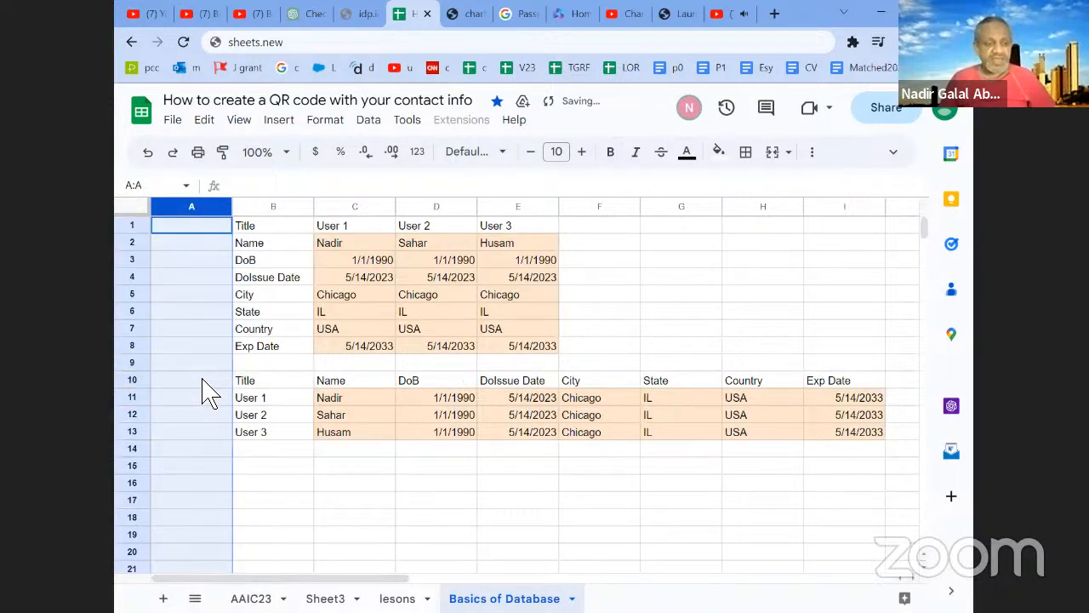
left_click(208, 383)
type("ID")
key("Return")
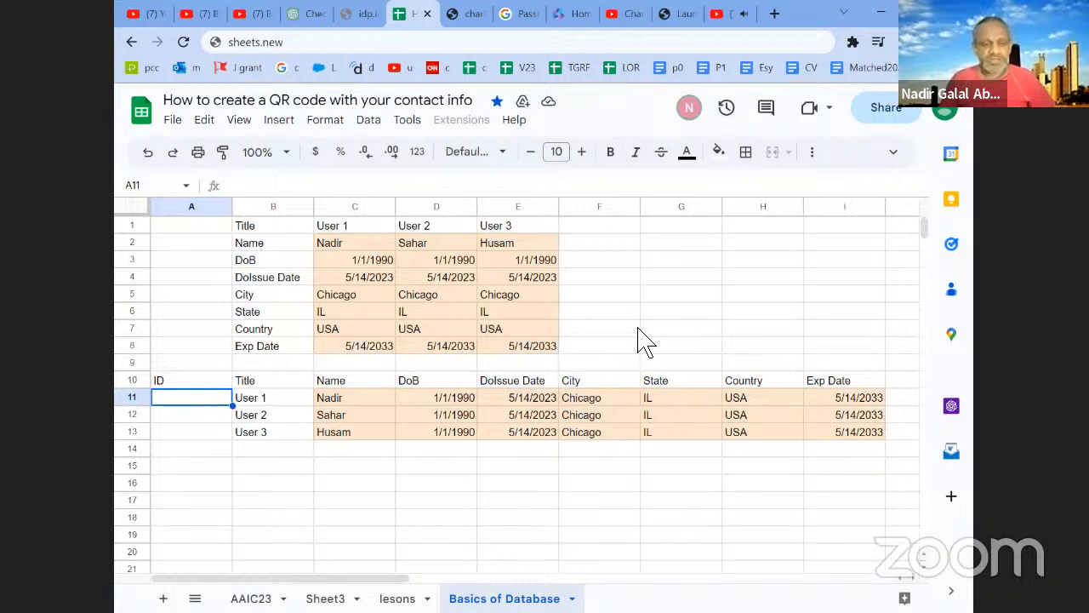
- Enter an alphanumeric ID for User 1 in A11 and fill it down as a series through A13
double_click(225, 400)
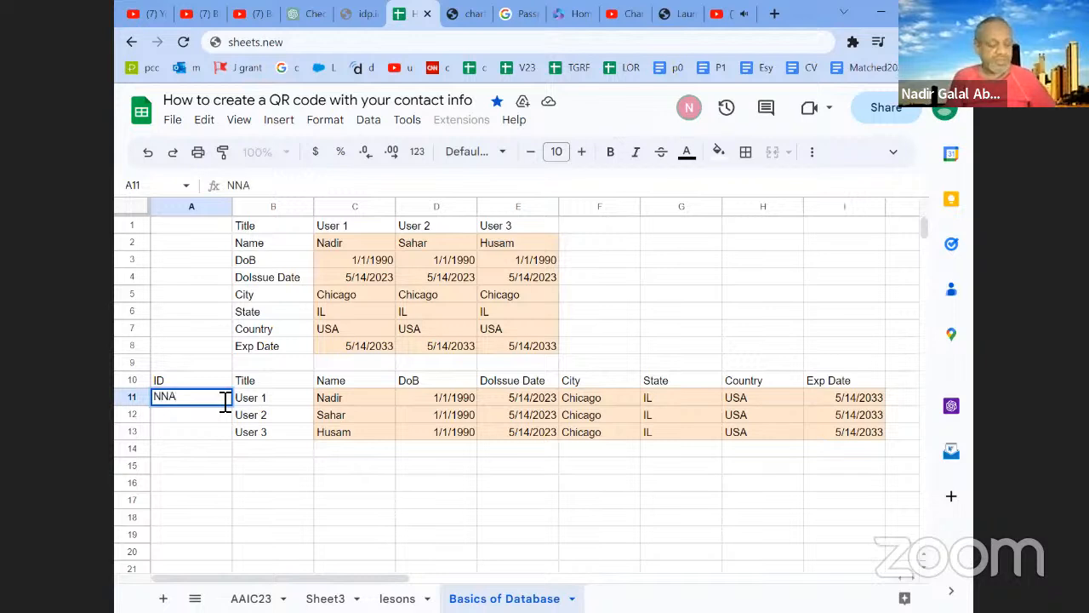
type("NNA232")
key("Return")
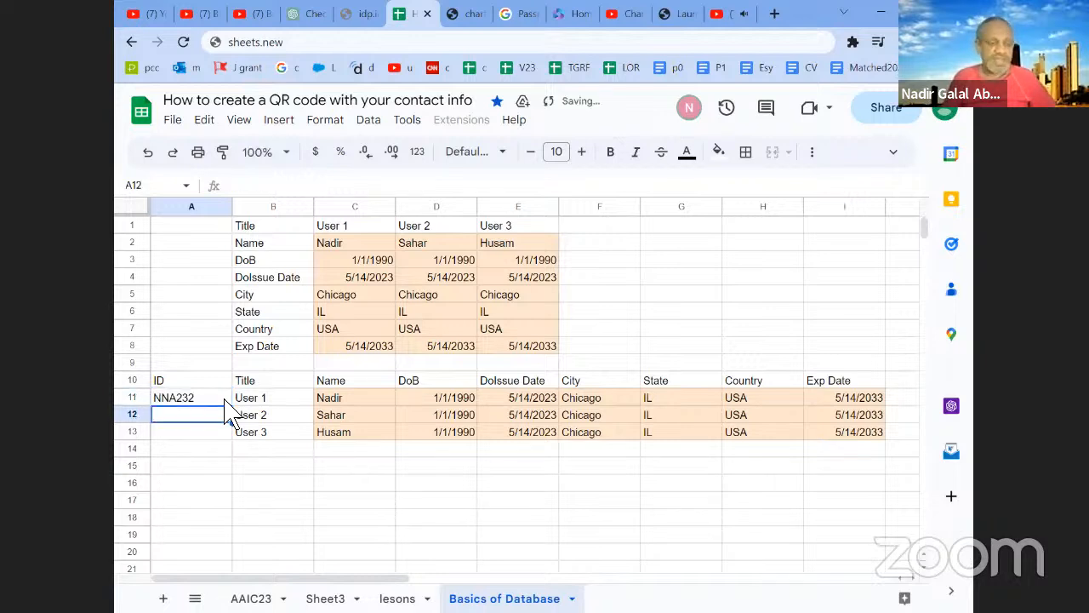
left_click(225, 400)
left_click_drag(237, 410, 224, 430)
key("Down")
key("Down")
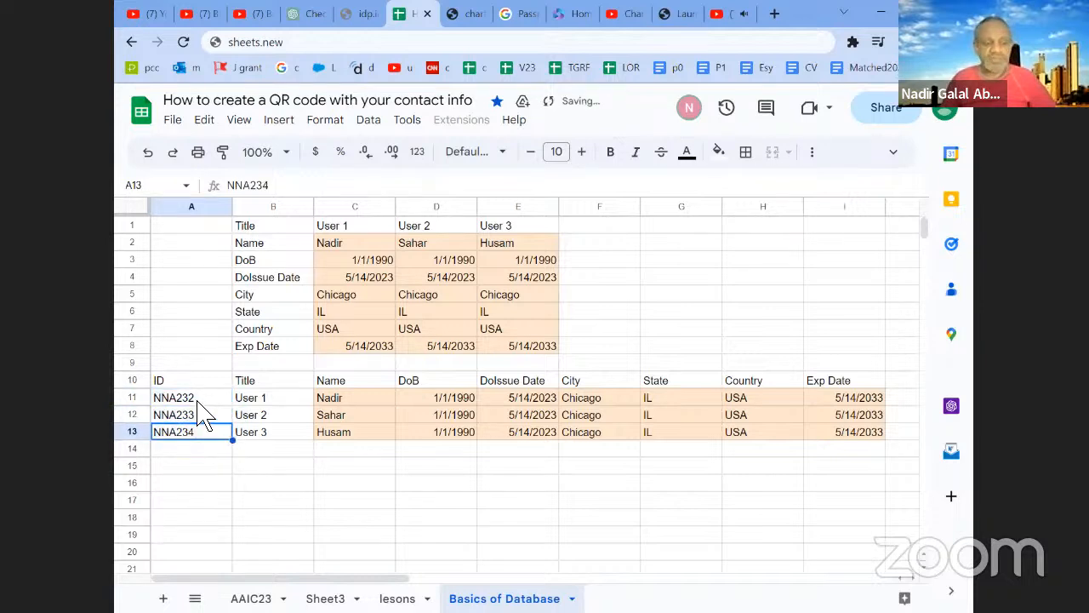
- Change the header in A10 to ID unique
left_click(197, 401)
double_click(215, 382)
type("unique")
key("Return")
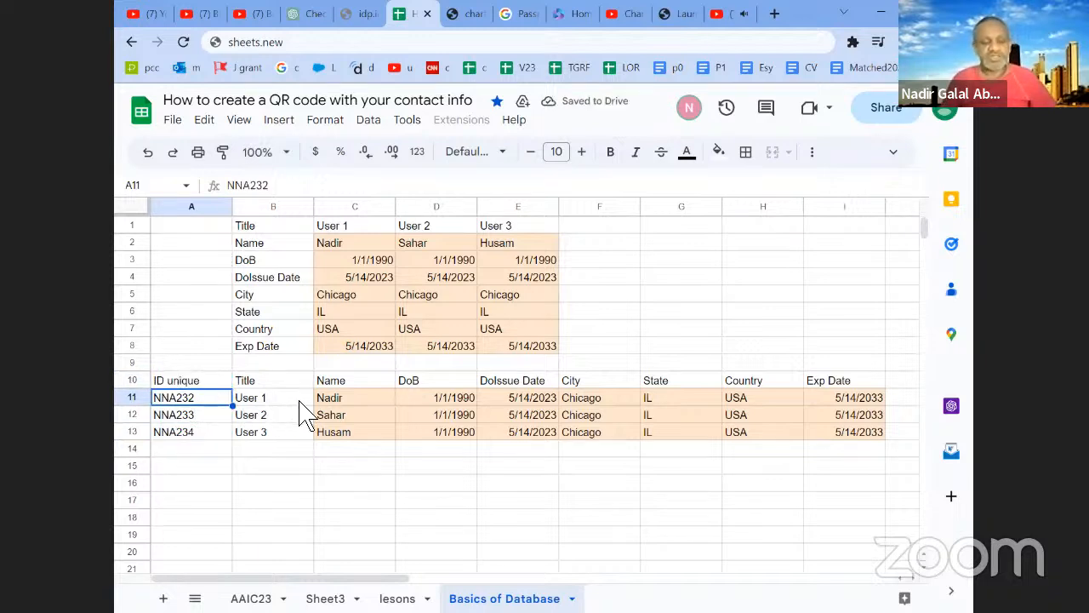
- Copy User 1's ID from A11 to A16 below the table and enter Image 1 beside it in B16
left_click(225, 417)
left_click(205, 397)
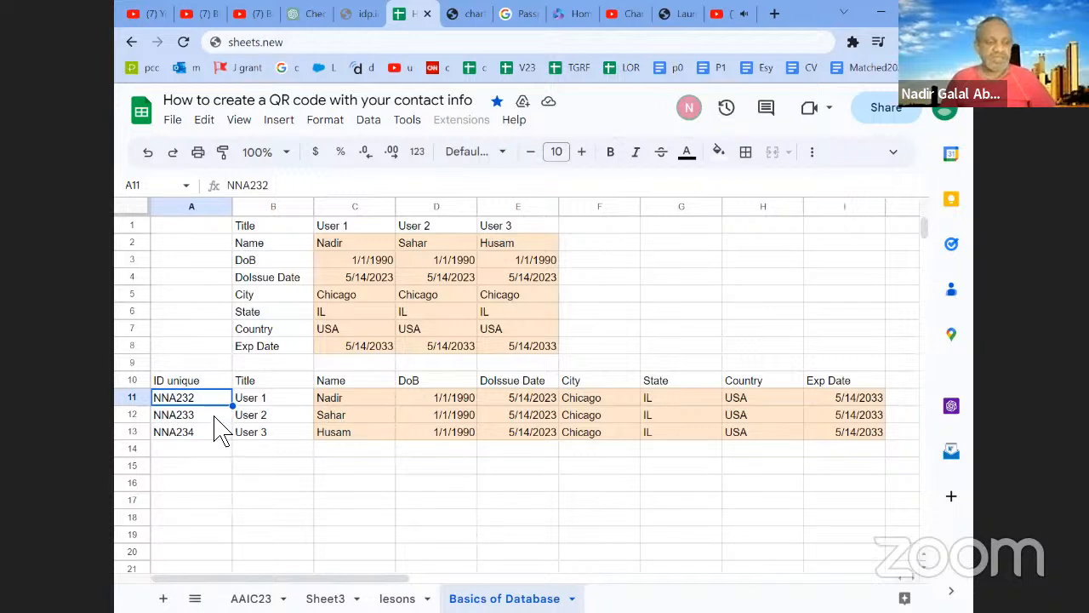
key("ctrl+c")
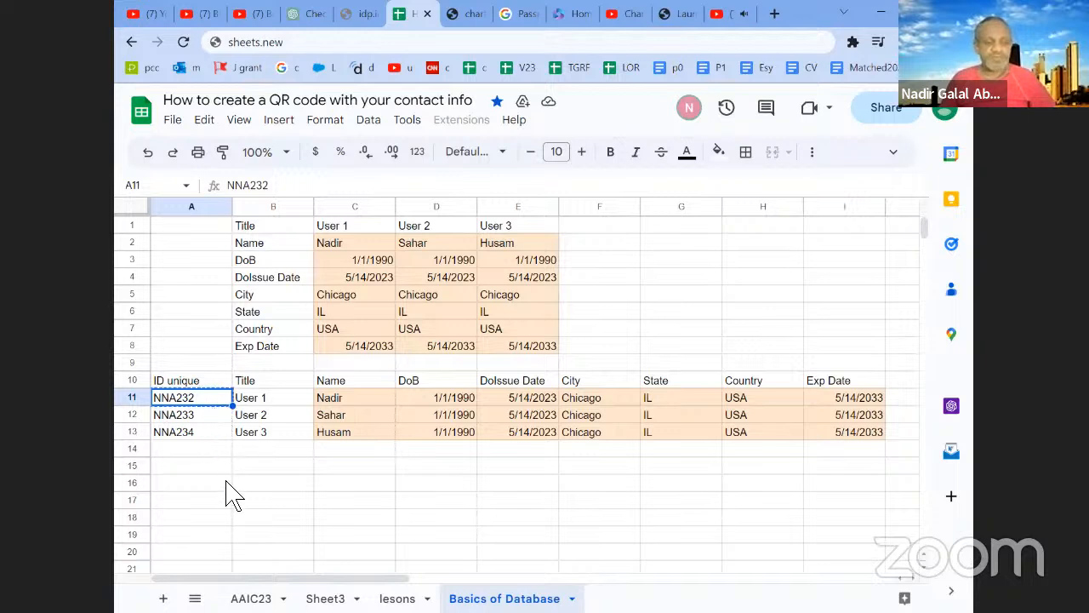
left_click(221, 486)
key("ctrl+v")
left_click(292, 487)
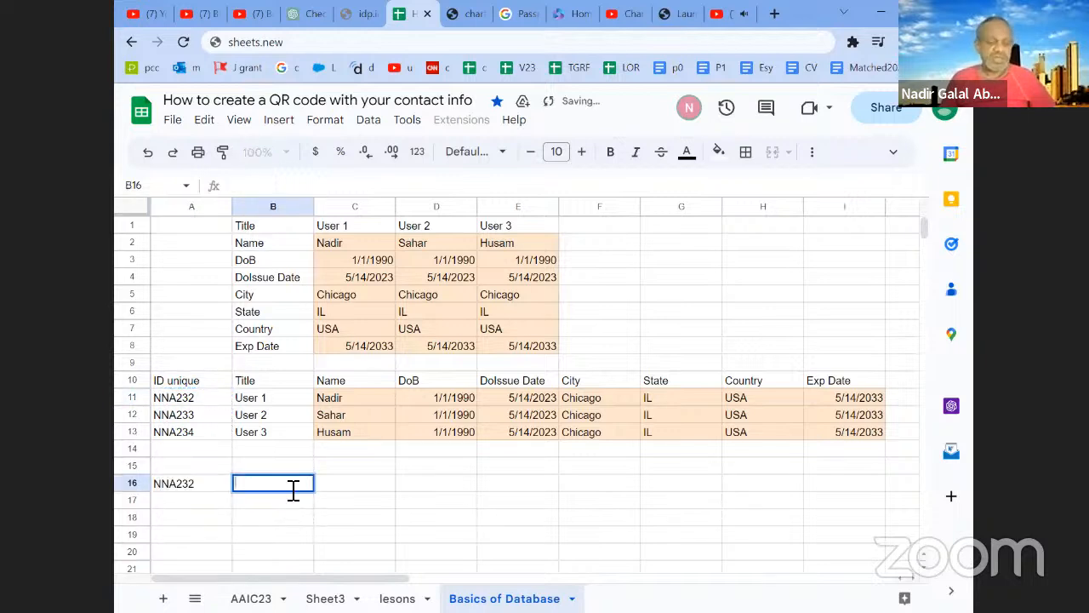
type("Image ")
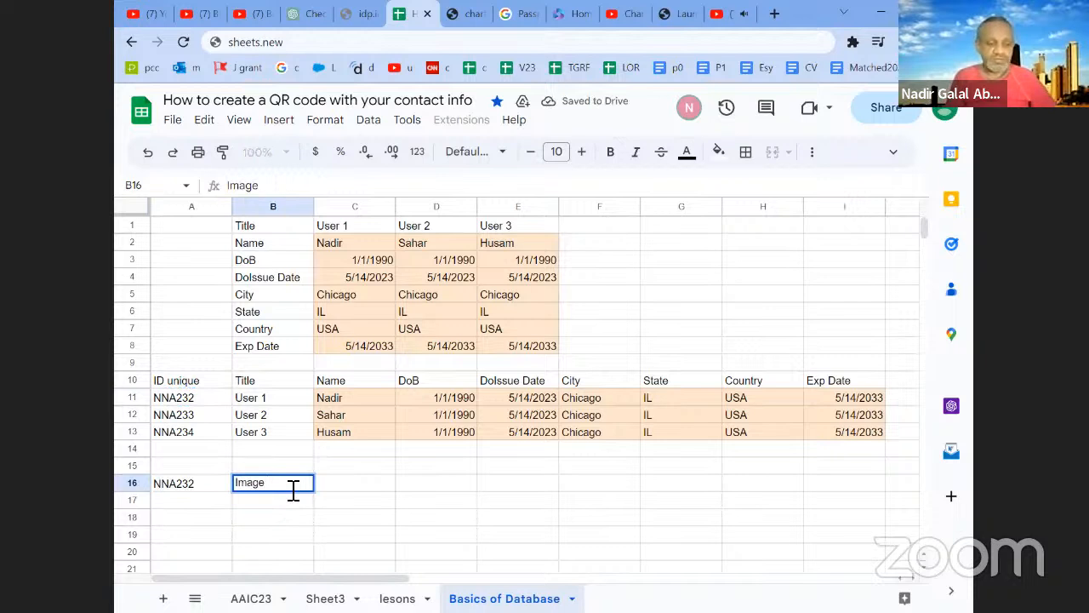
type("1")
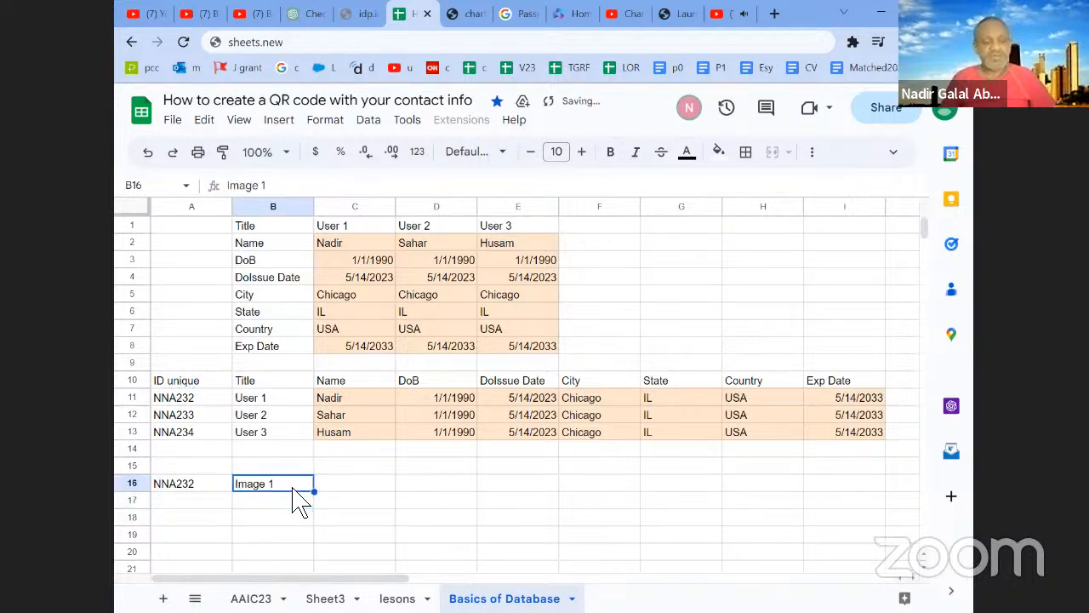
left_click(219, 485)
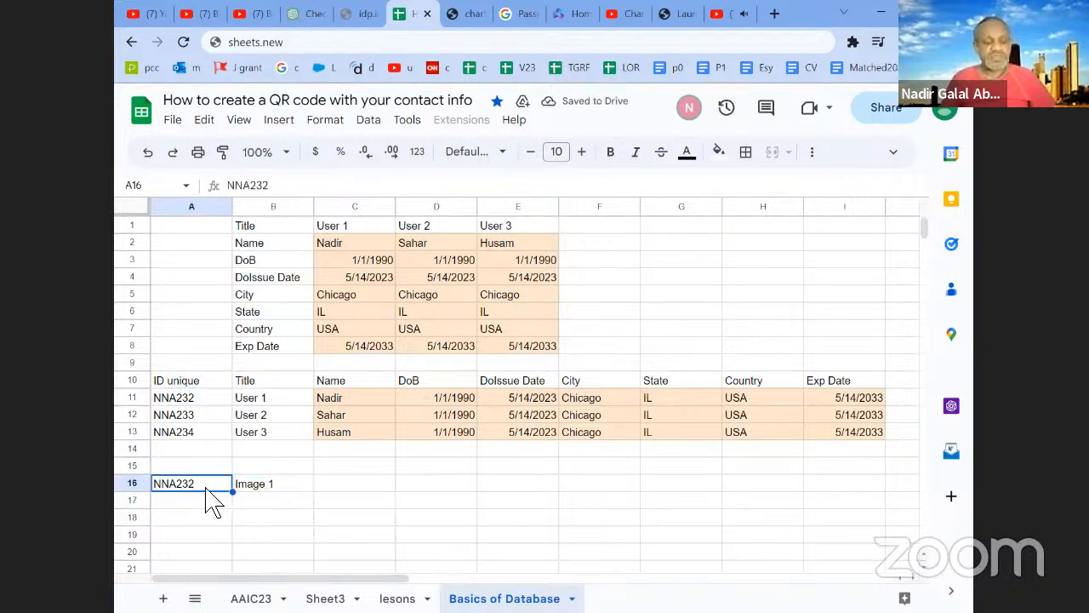
left_click(254, 400)
left_click(225, 402)
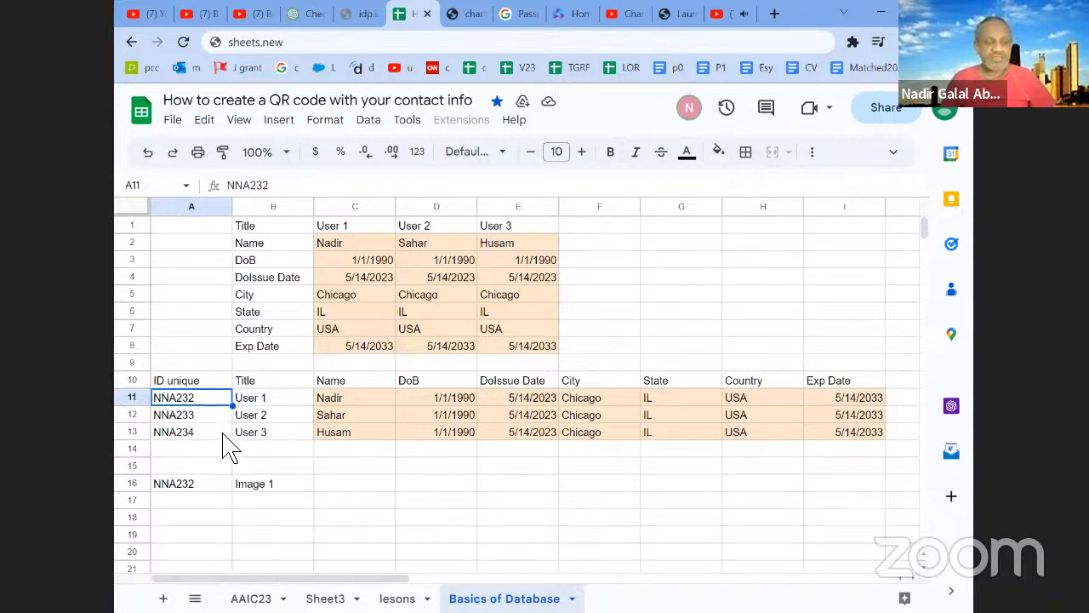
left_click(202, 488)
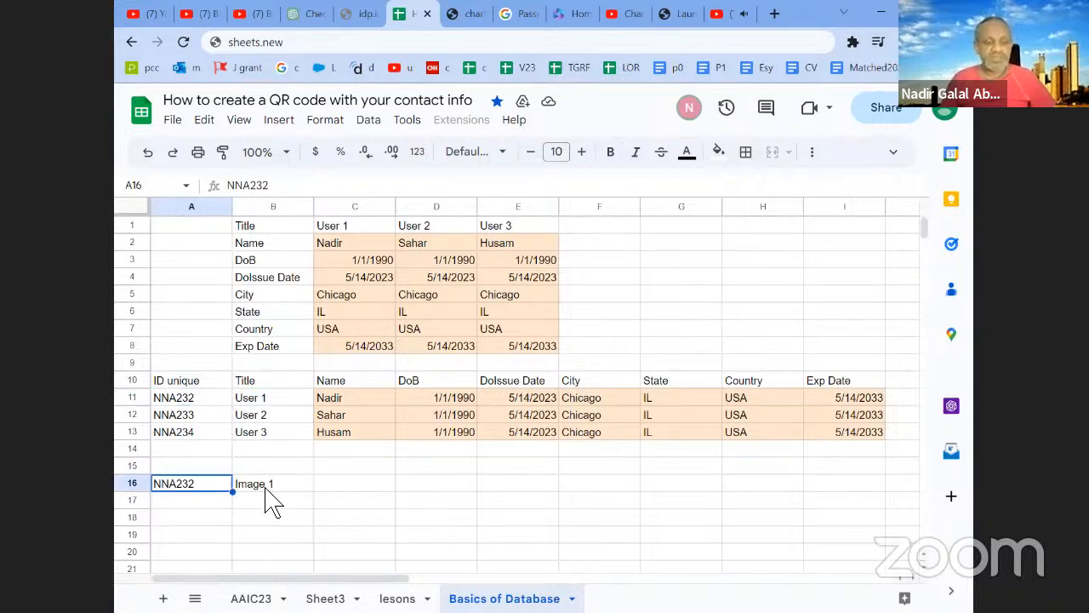
left_click(271, 487)
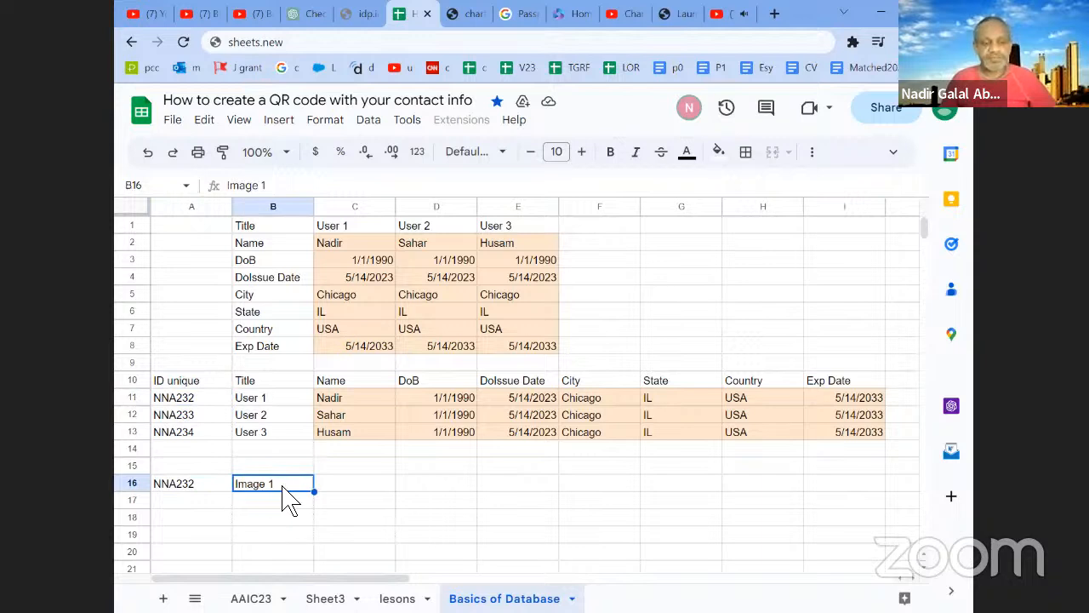